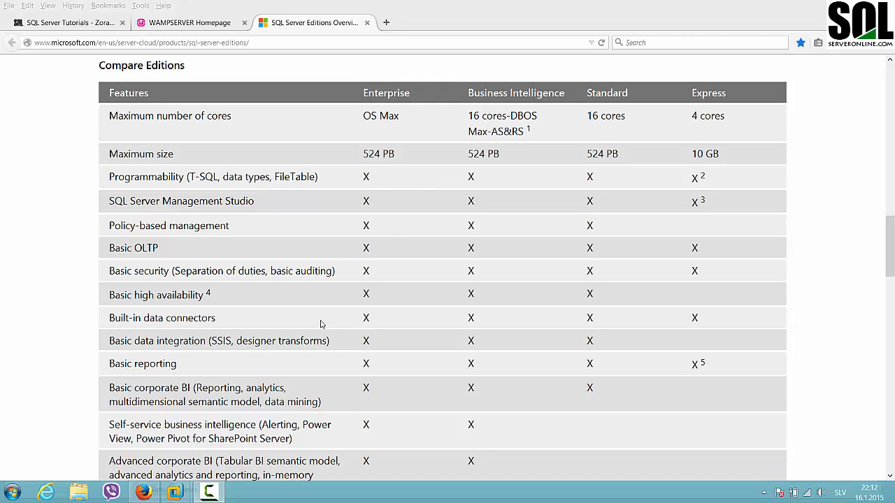
Switch to the VMware virtual machines to view the SQL Server disc contents on Server2-WinSrvr2012ST, and return to the editions web page.
mouse_move(178, 494)
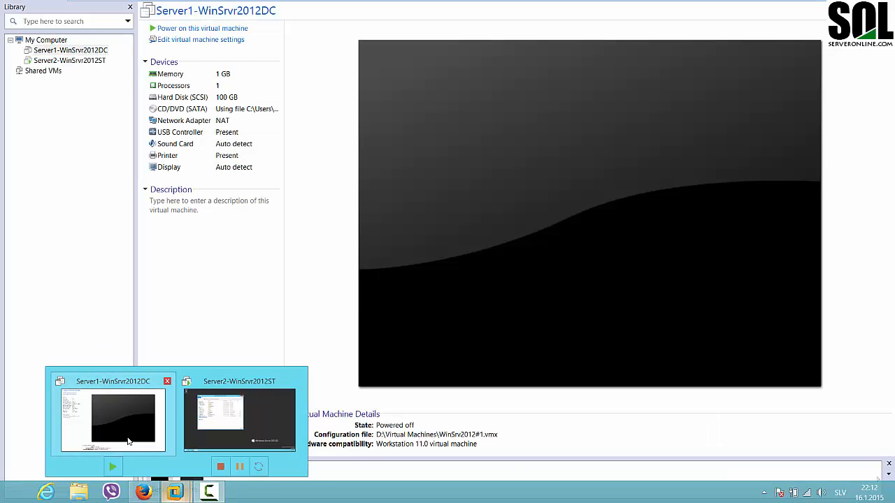
left_click(128, 441)
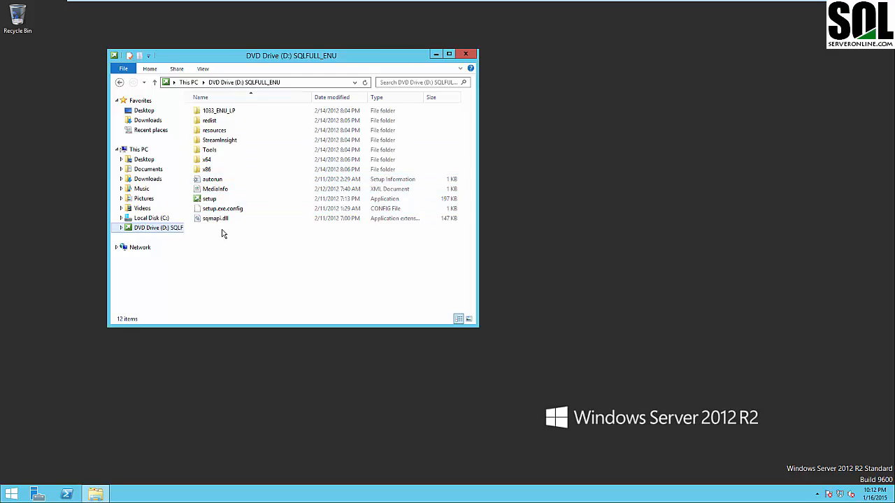
mouse_move(734, 4)
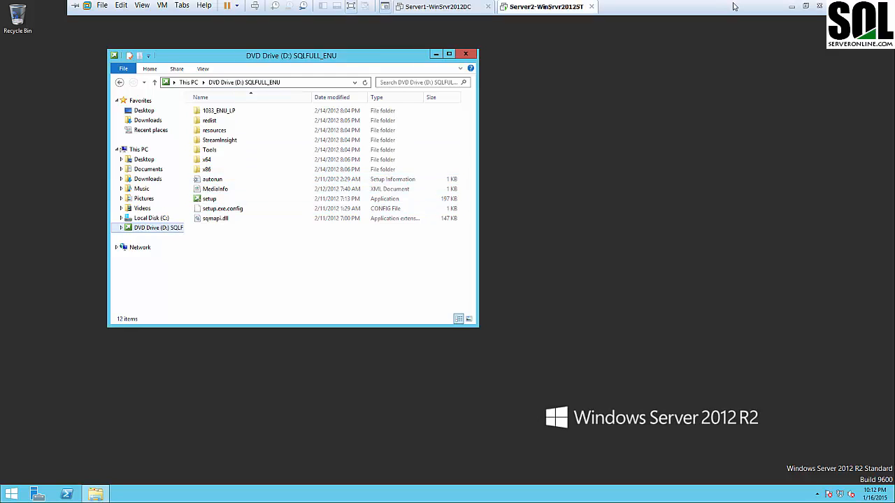
left_click(792, 8)
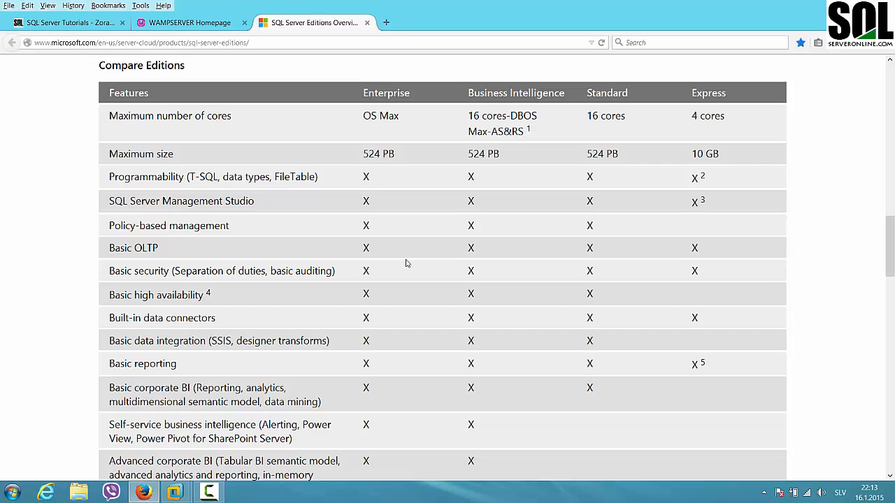
Examine the Compare Editions table for feature and limit differences among SQL Server Enterprise, Business Intelligence, Standard and Express.
scroll(300, 234, "up", 2)
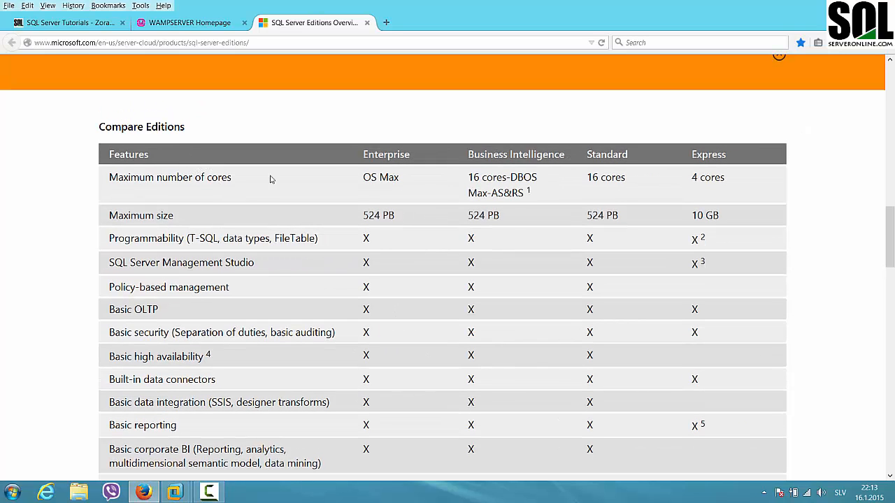
scroll(280, 168, "down", 2)
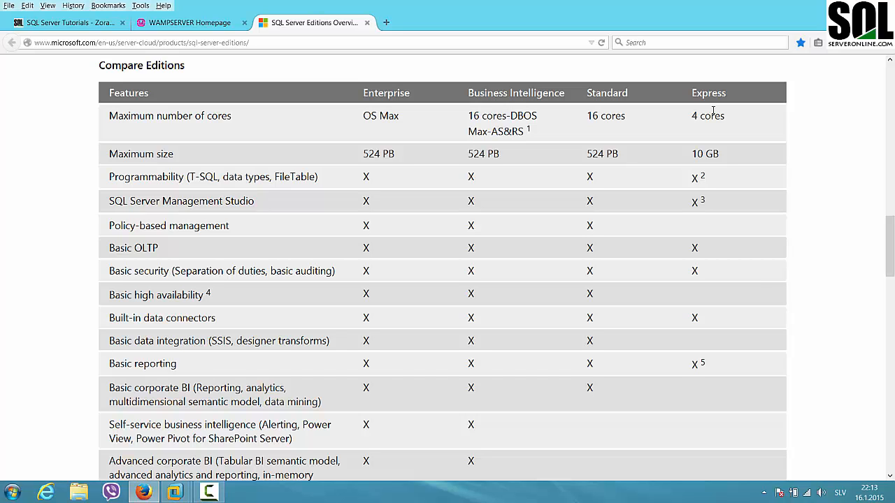
scroll(399, 133, "up", 10)
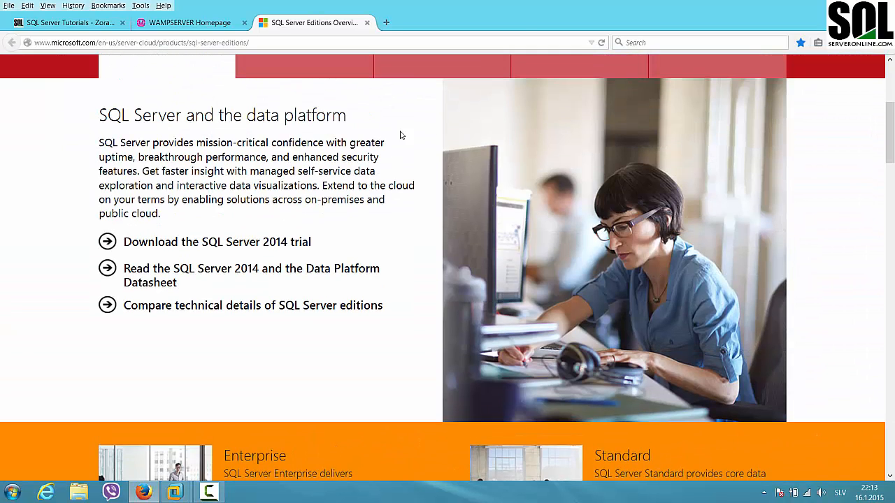
scroll(245, 284, "up", 6)
scroll(238, 282, "down", 6)
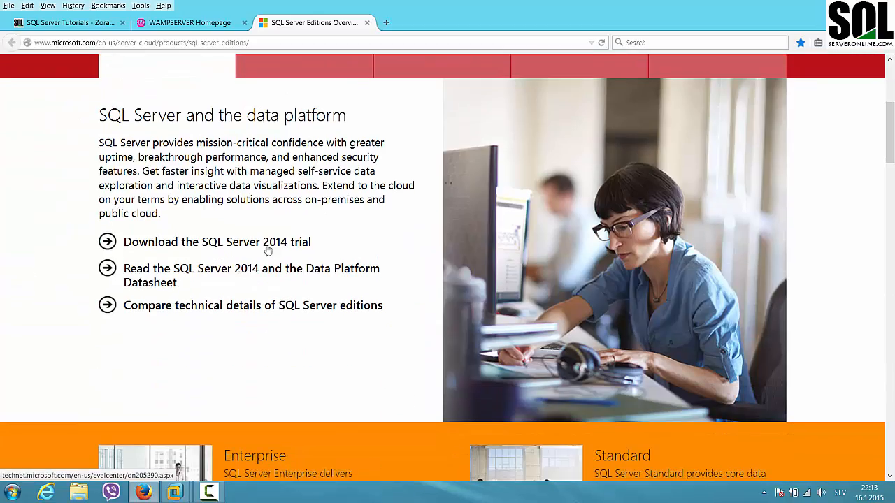
scroll(384, 234, "down", 14)
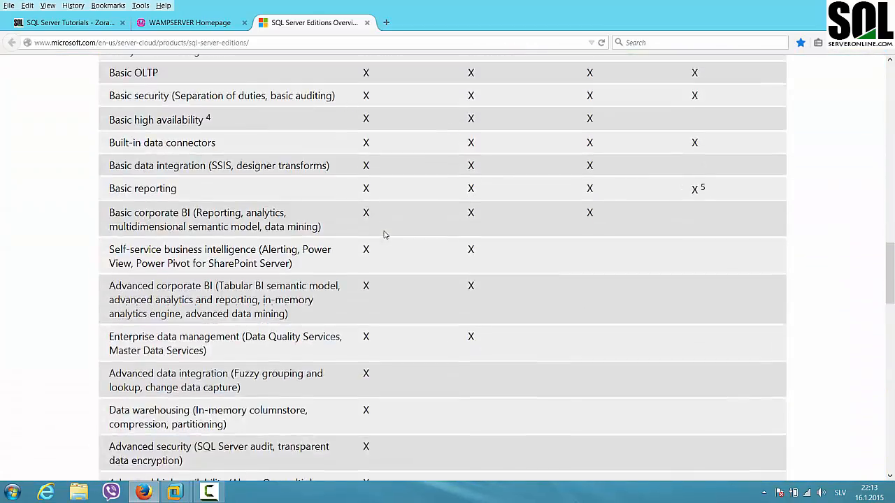
scroll(384, 235, "up", 3)
scroll(384, 235, "up", 1)
scroll(384, 235, "down", 5)
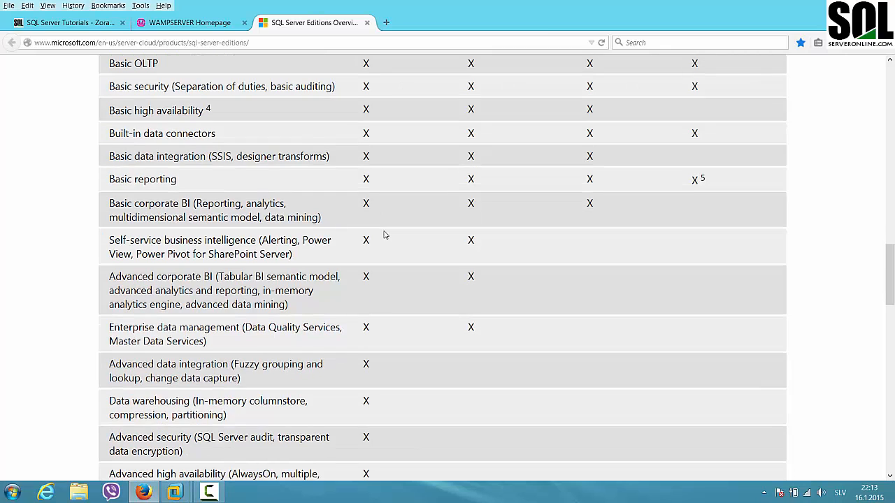
scroll(384, 235, "down", 3)
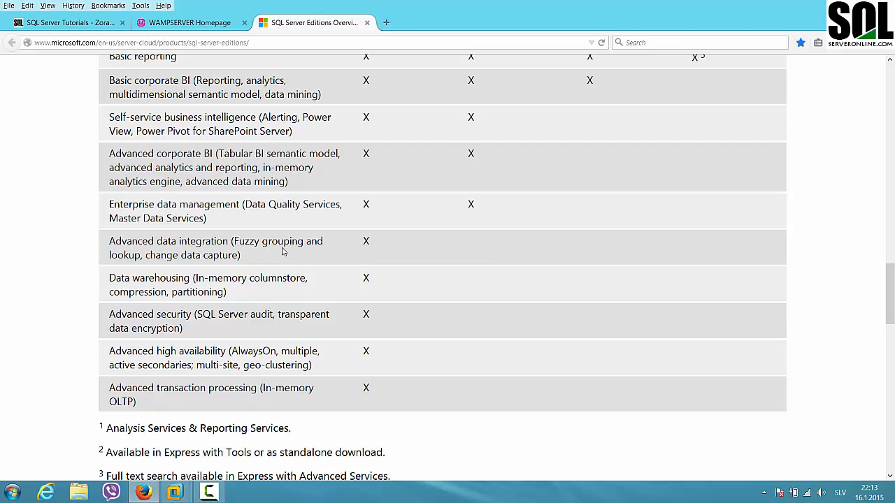
scroll(366, 243, "up", 3)
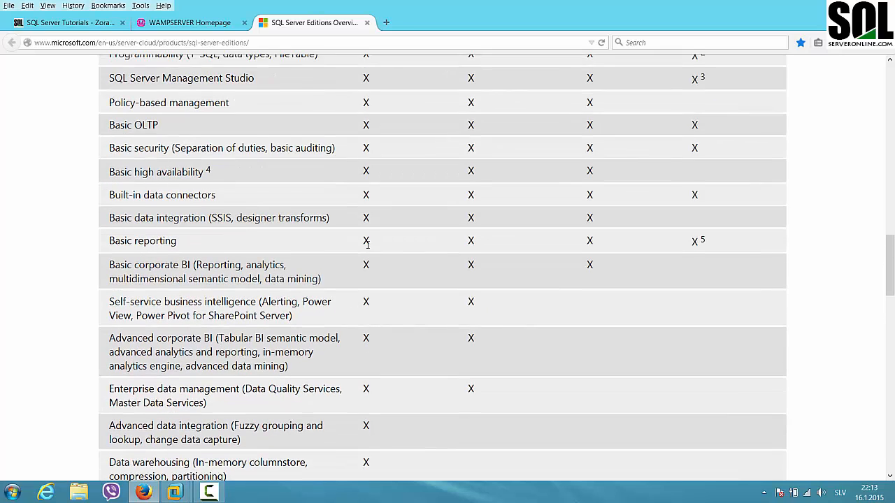
scroll(367, 244, "down", 2)
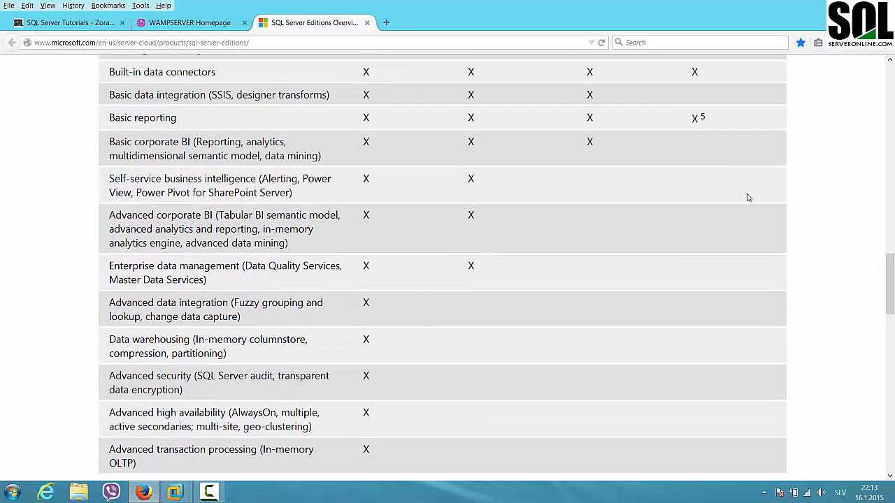
scroll(703, 289, "down", 2)
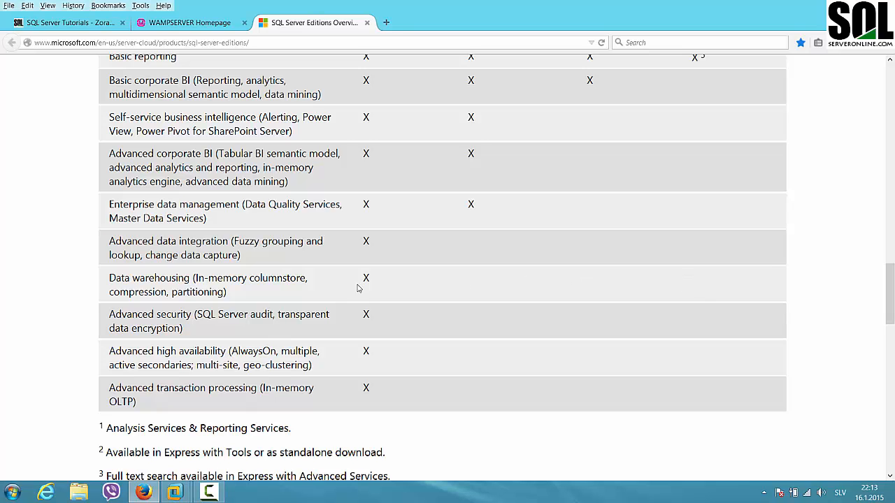
scroll(325, 316, "down", 2)
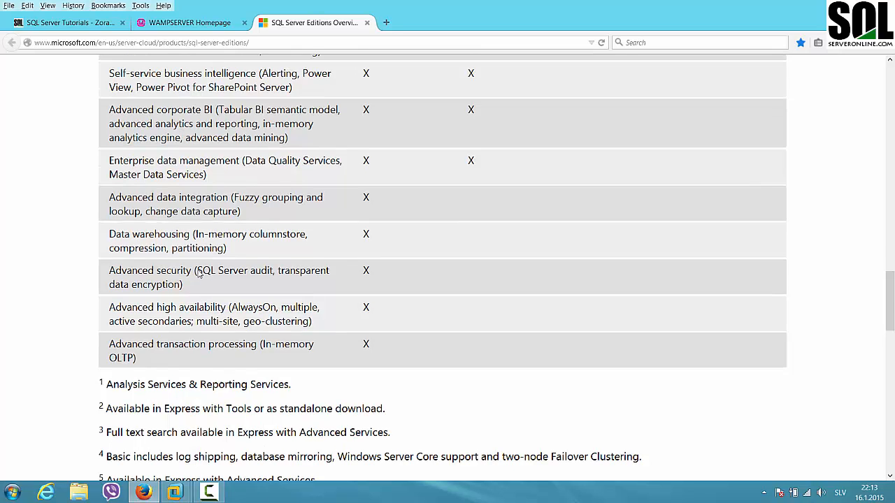
scroll(197, 274, "up", 8)
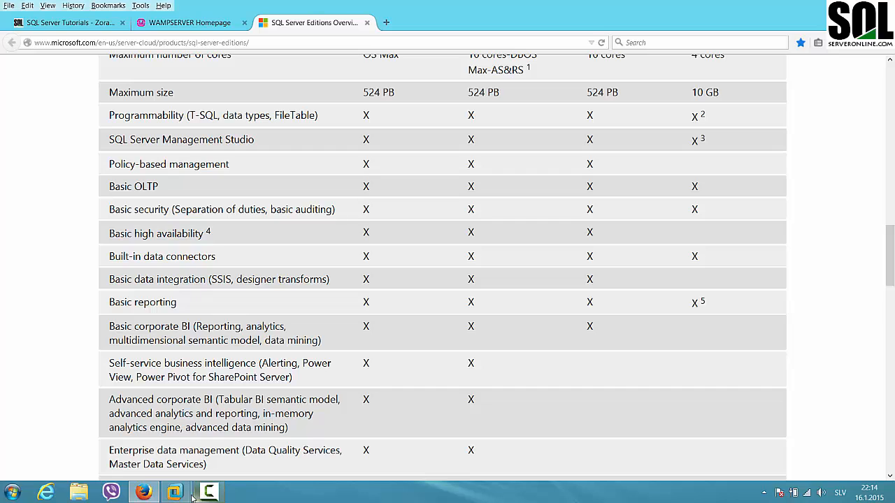
Switch to the Server2-WinSrvr2012ST virtual machine, run setup from the SQLFULL_ENU DVD and allow it to make changes to the computer.
mouse_move(183, 495)
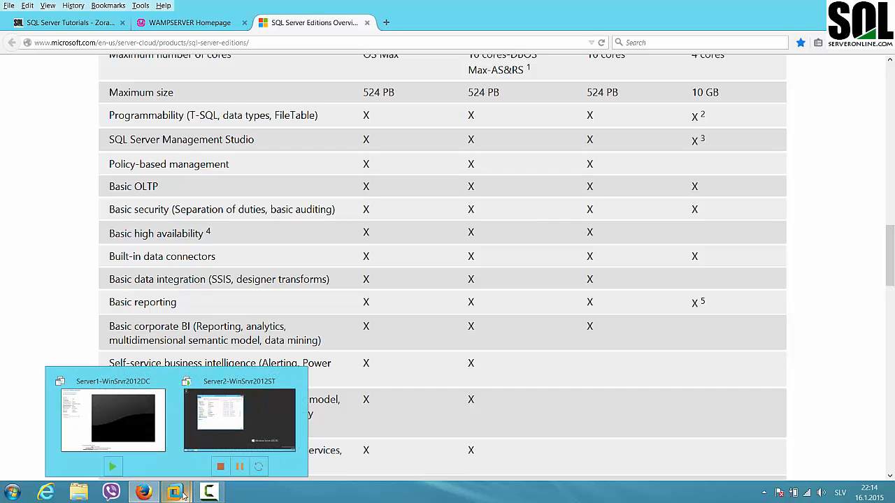
mouse_move(221, 412)
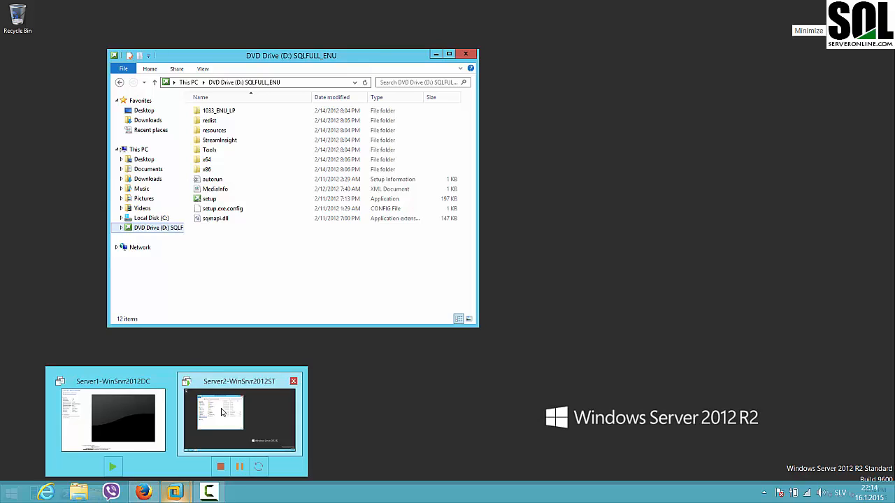
left_click(221, 413)
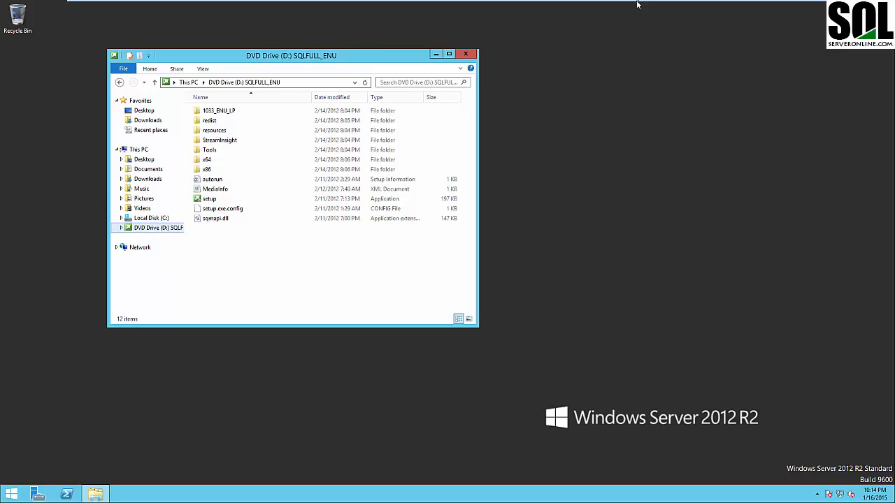
mouse_move(636, 2)
double_click(218, 200)
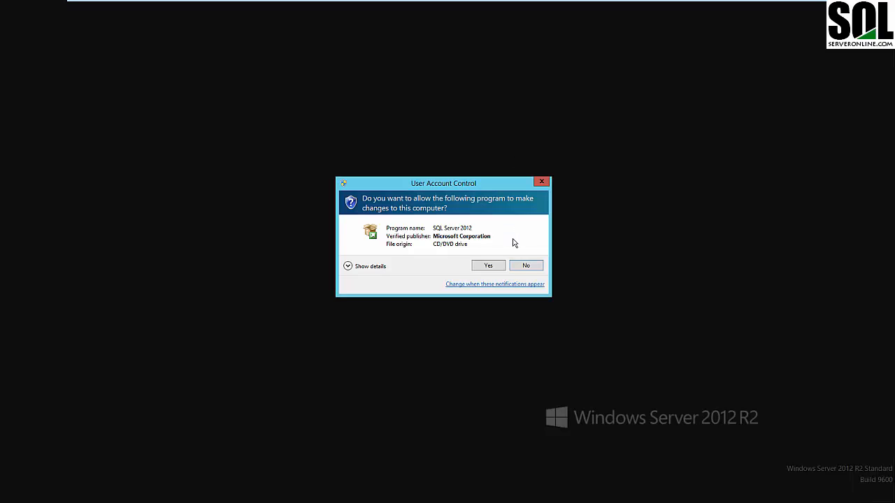
left_click(488, 266)
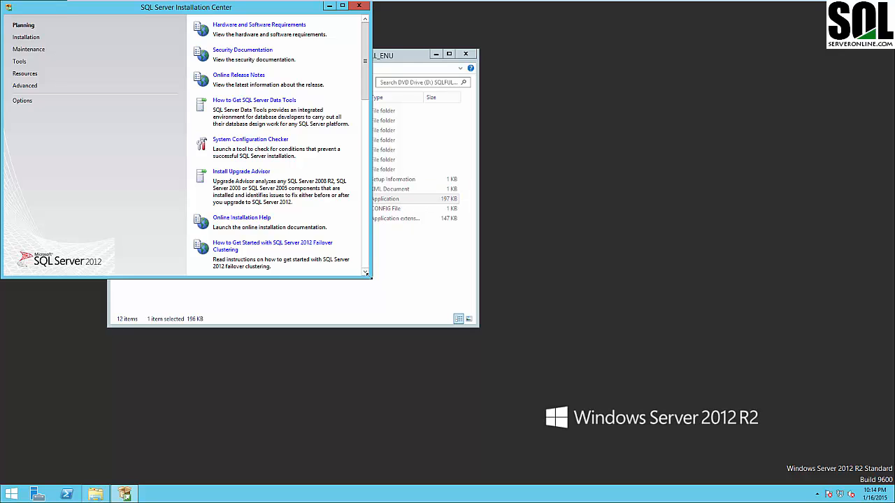
Enlarge and reposition the SQL Server Installation Center window, and launch a new SQL Server stand-alone installation.
left_click_drag(370, 274, 682, 440)
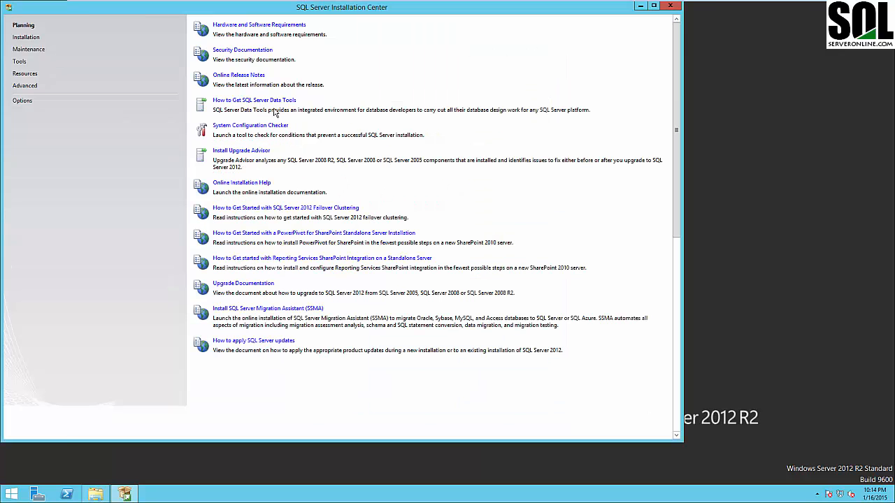
left_click_drag(158, 10, 253, 35)
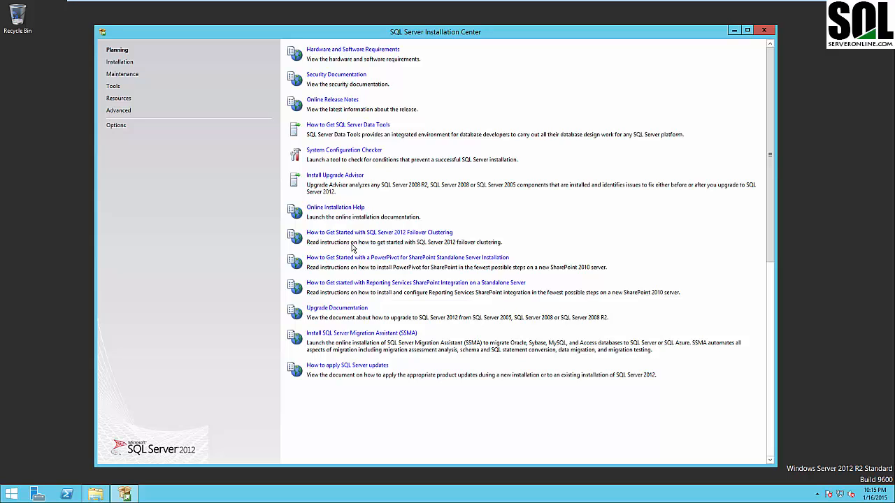
left_click(120, 63)
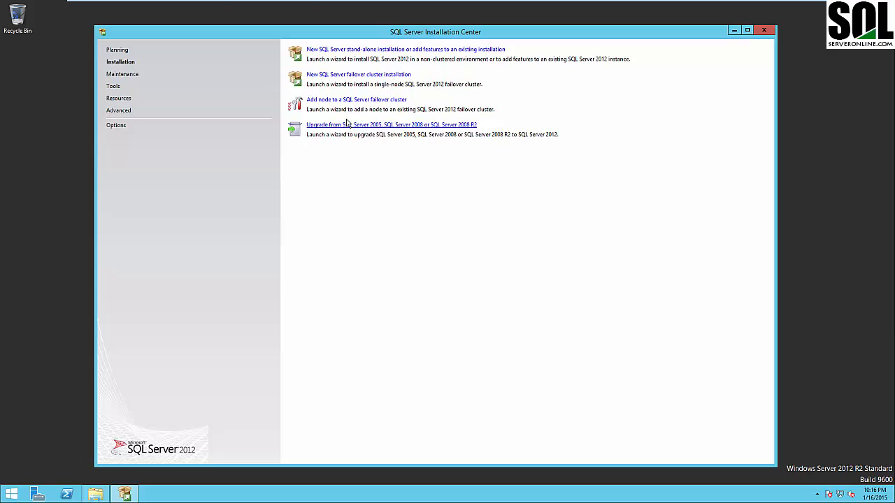
left_click(378, 52)
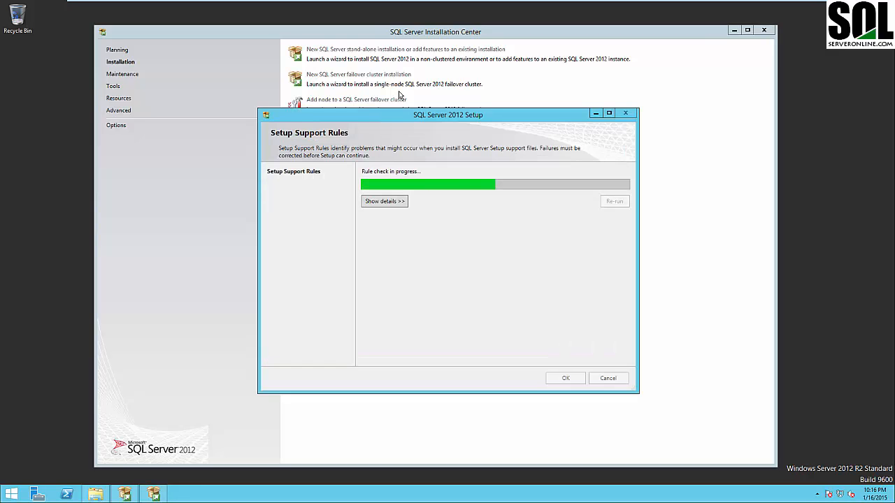
Show the details of the initial Setup Support Rules check and accept it to continue setup.
left_click(390, 201)
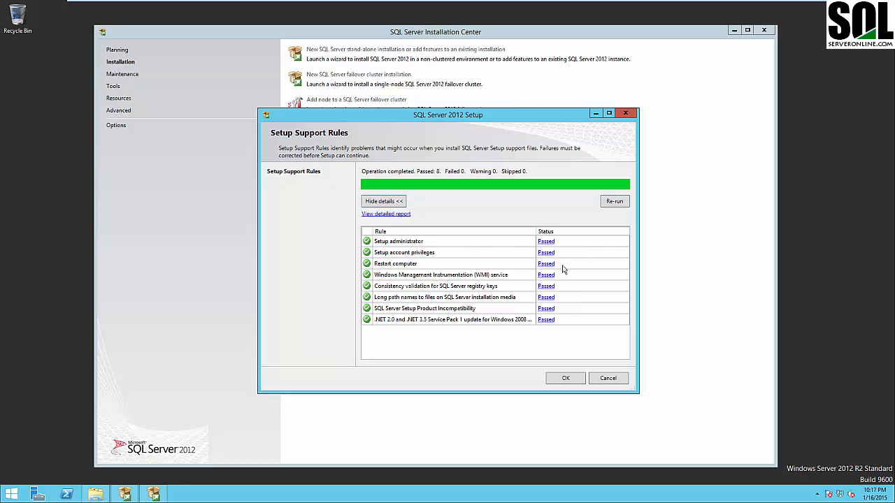
left_click(565, 382)
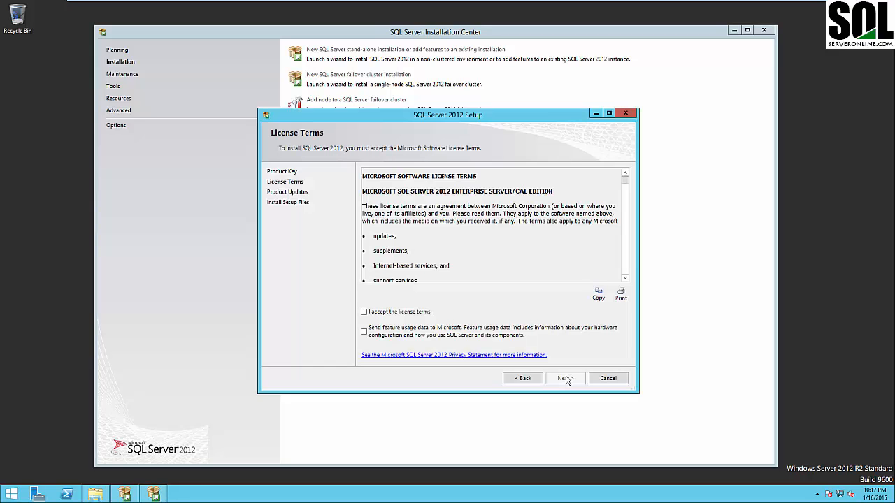
Accept the license terms, opt in to sending feature usage data to Microsoft, and continue to the product updates.
left_click(403, 316)
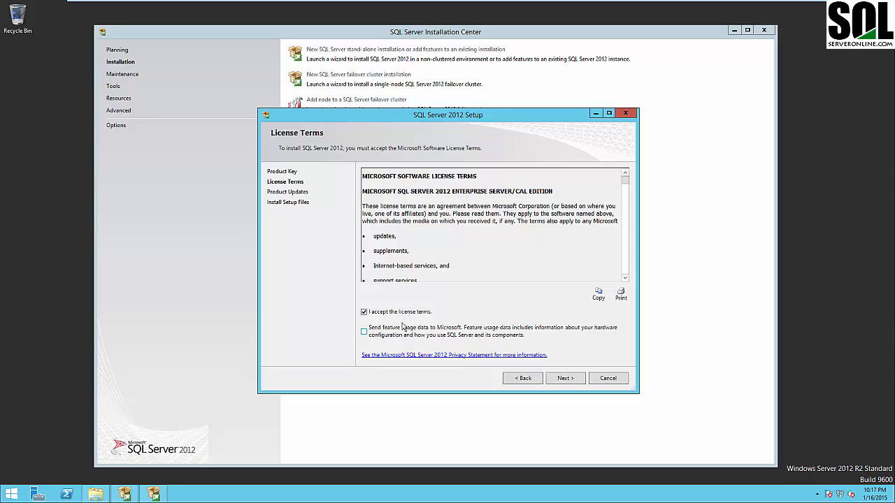
left_click(404, 338)
left_click(565, 377)
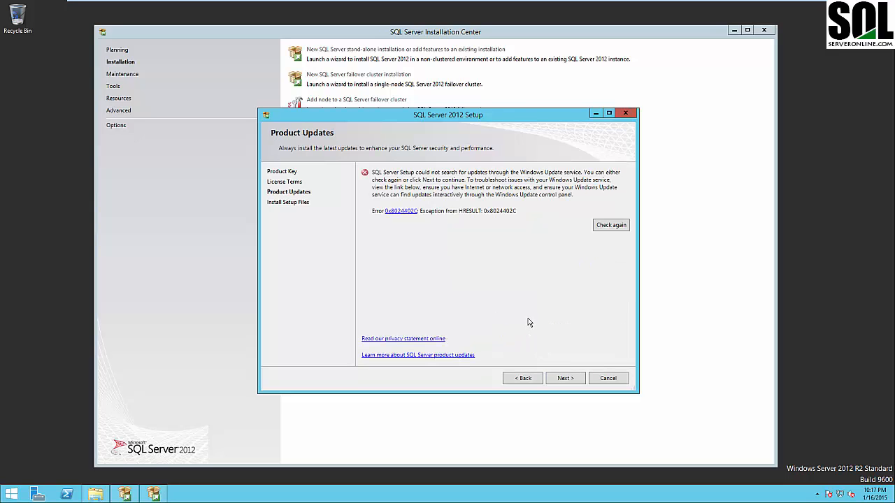
Check again for product updates, widen the update name column, and proceed with the SQL Server 2012 SP1 GDR Setup Update included.
left_click(606, 228)
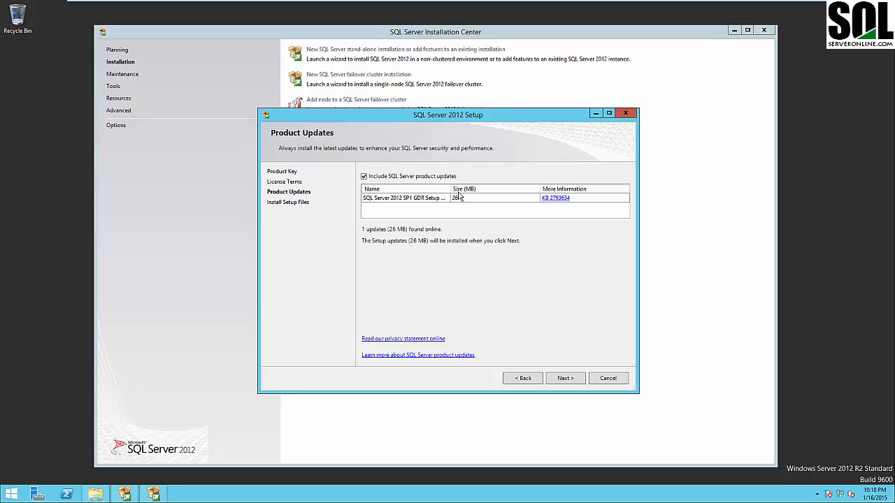
left_click_drag(451, 189, 470, 192)
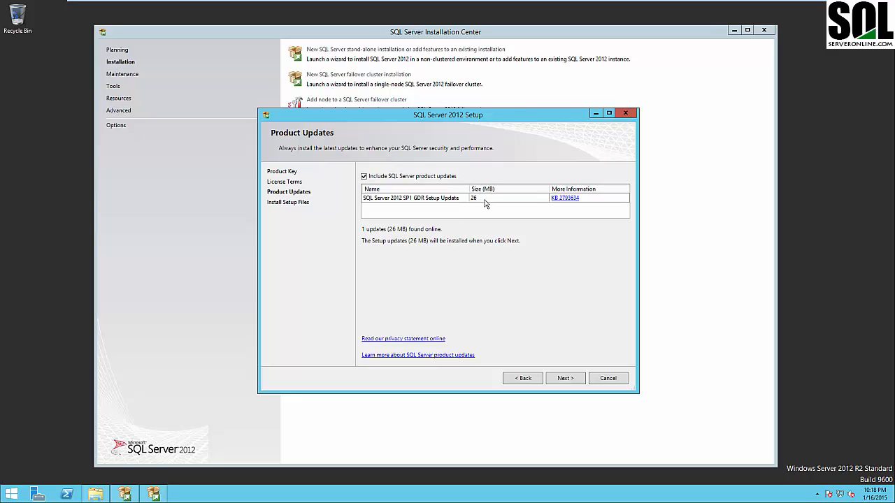
left_click(568, 378)
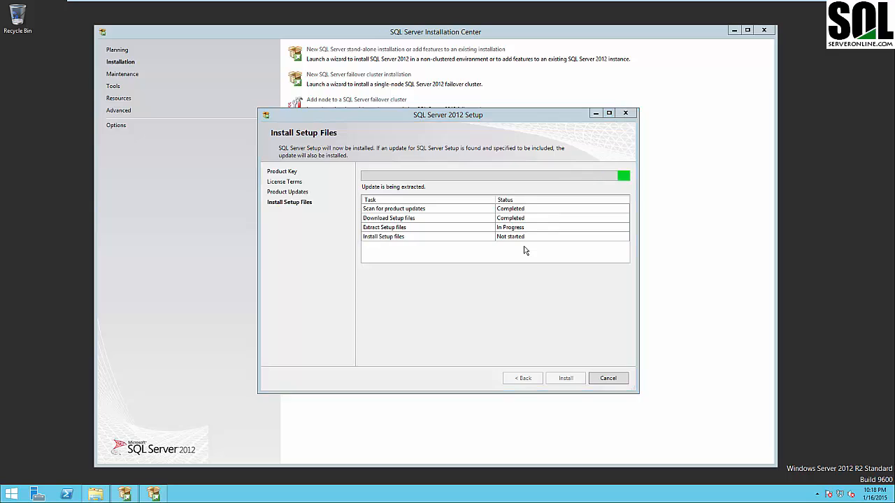
left_click(492, 117)
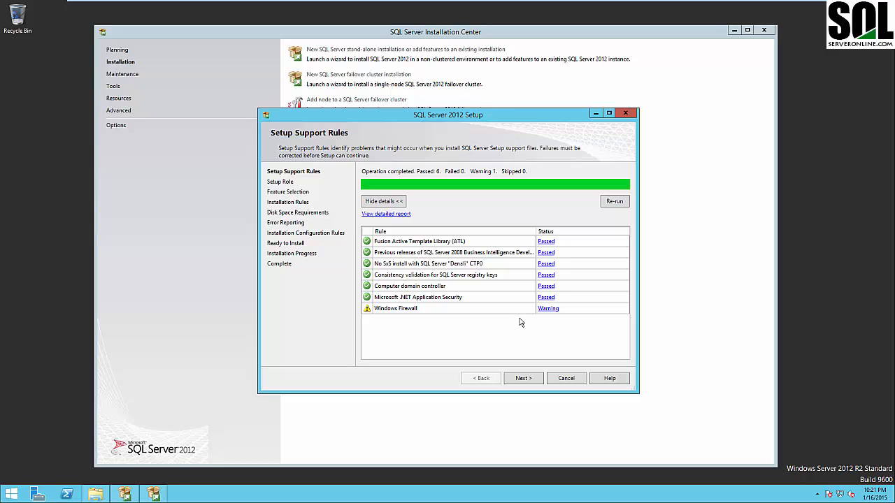
Continue past the second Setup Support Rules check and keep SQL Server Feature Installation as the setup role.
left_click(528, 378)
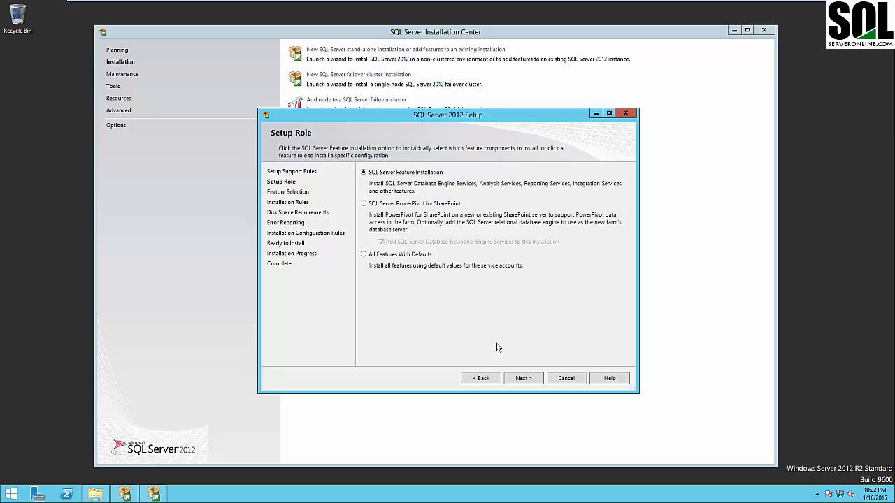
left_click(523, 378)
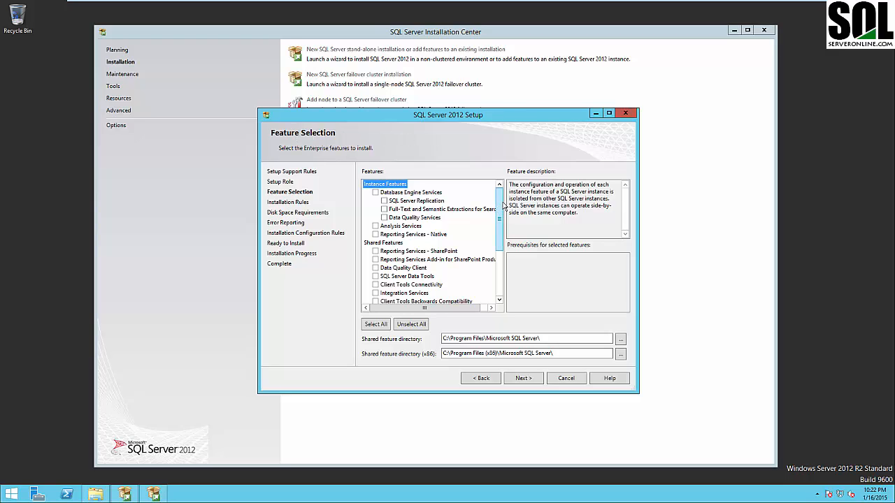
Include Database Engine Services with SQL Server Replication, Full-Text and Semantic Extractions for Search, and Data Quality Services in the installation.
mouse_move(502, 205)
left_mouse_down()
mouse_move(504, 270)
mouse_move(502, 200)
left_mouse_up()
scroll(507, 224, "down", 2)
left_click_drag(508, 232, 513, 256)
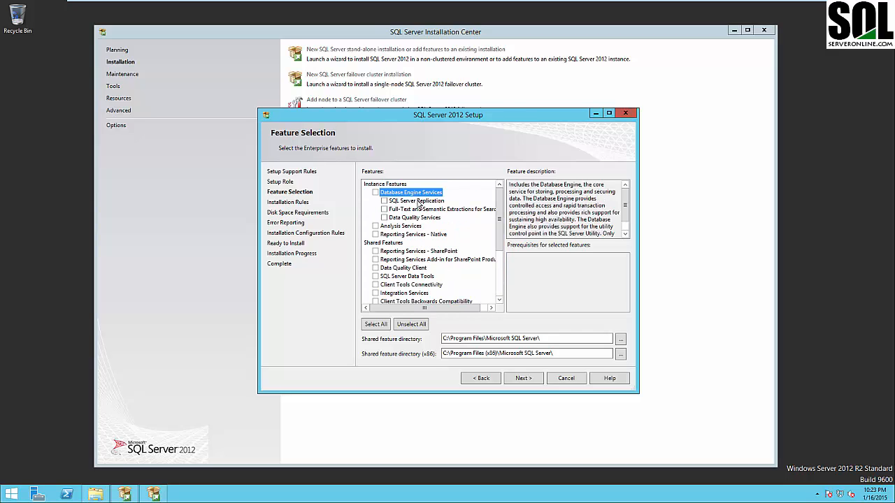
left_click(376, 192)
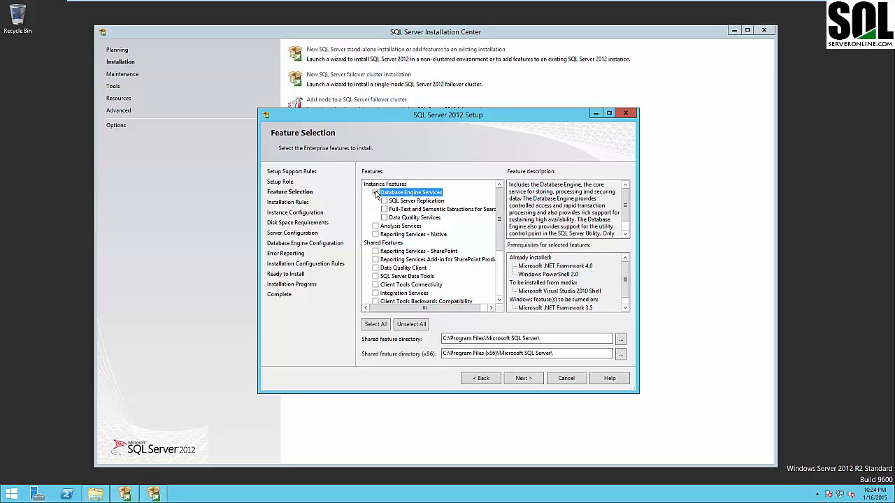
left_click(376, 193)
left_click(400, 202)
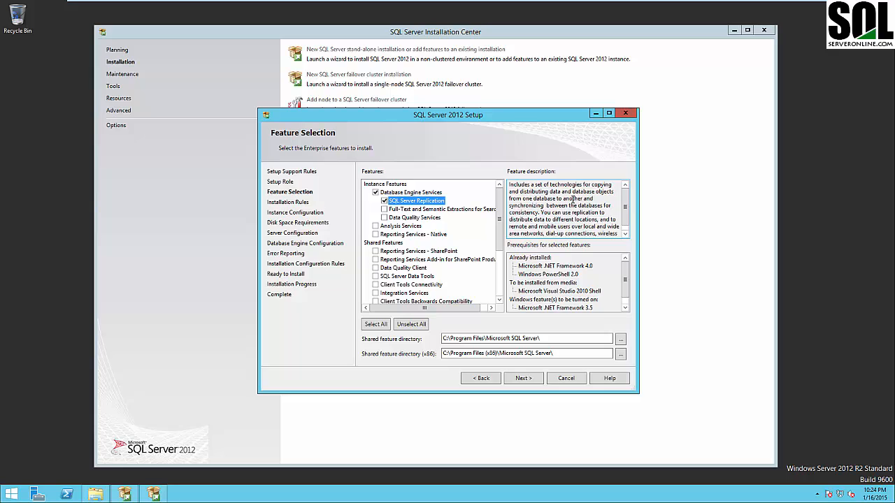
left_click(383, 209)
left_click(421, 210)
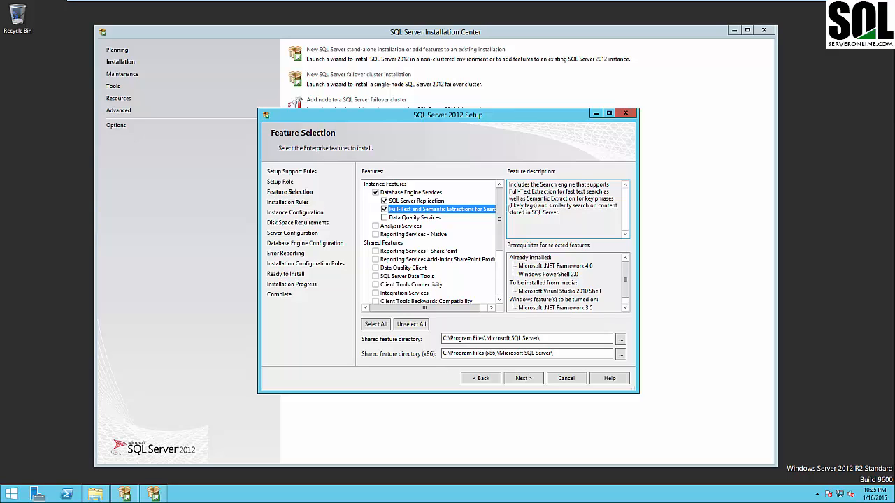
left_click(383, 218)
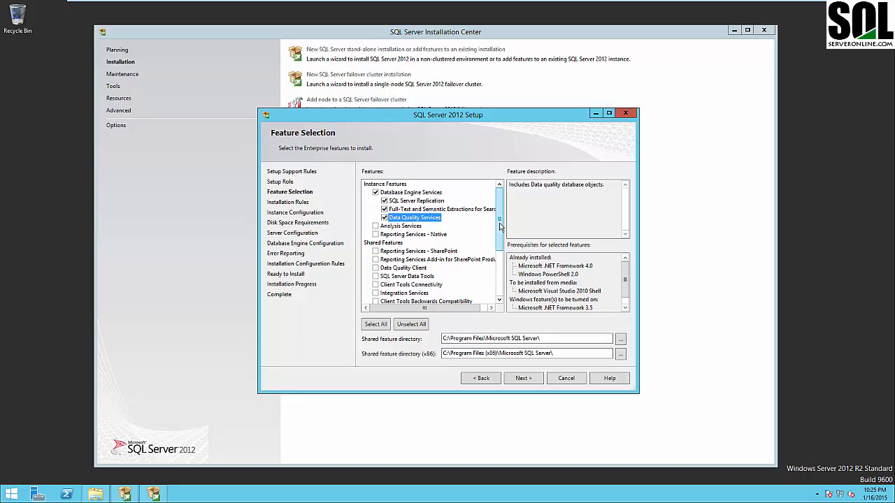
Add Analysis Services and Reporting Services - Native to the instance features.
scroll(500, 226, "down", 1)
scroll(500, 226, "up", 1)
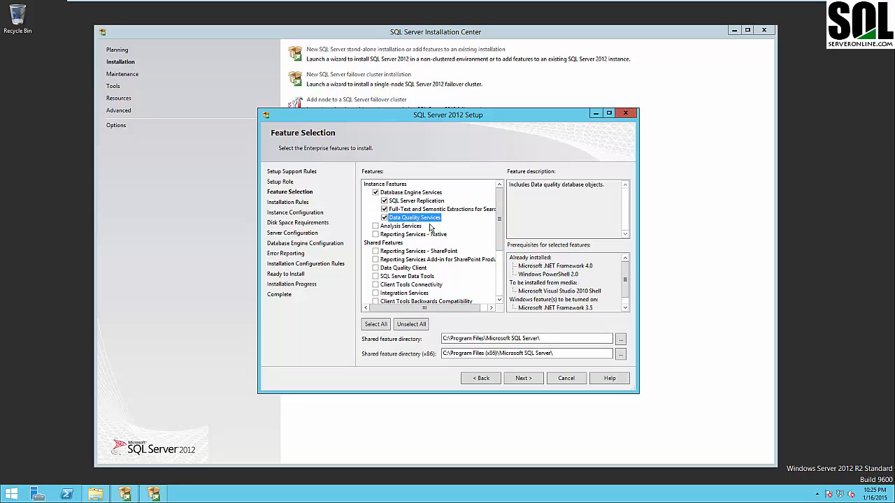
left_click(376, 226)
left_click(399, 228)
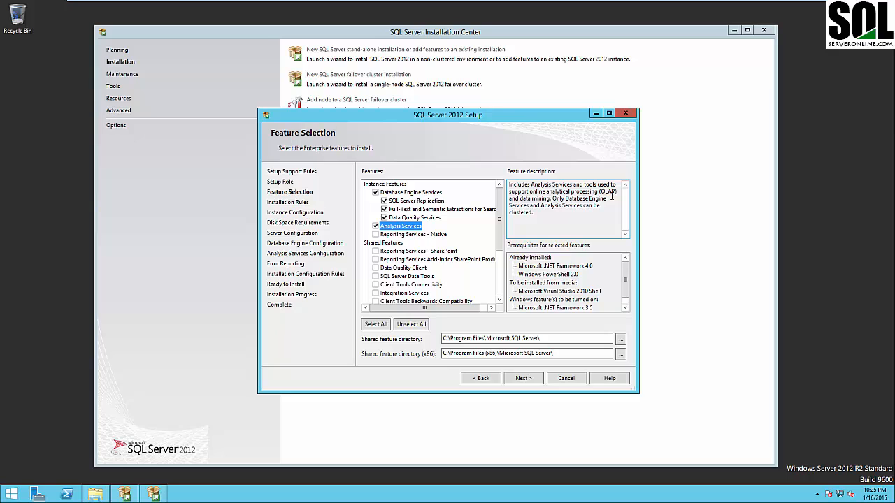
left_click(376, 234)
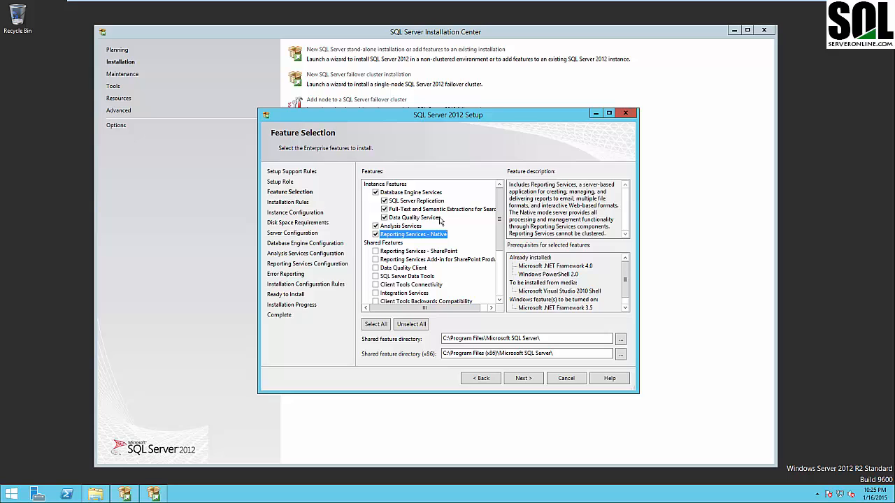
Add the shared features Data Quality Client, SQL Server Data Tools, Client Tools Connectivity and Integration Services.
scroll(409, 263, "down", 1)
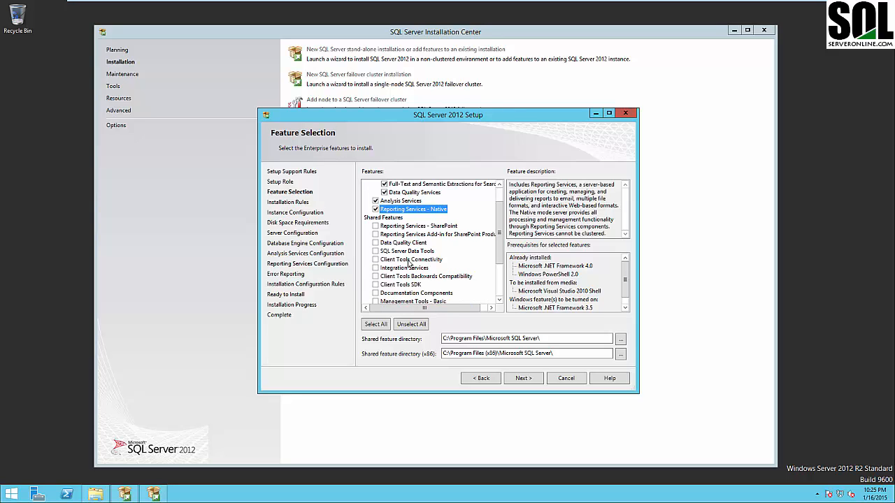
scroll(410, 264, "up", 1)
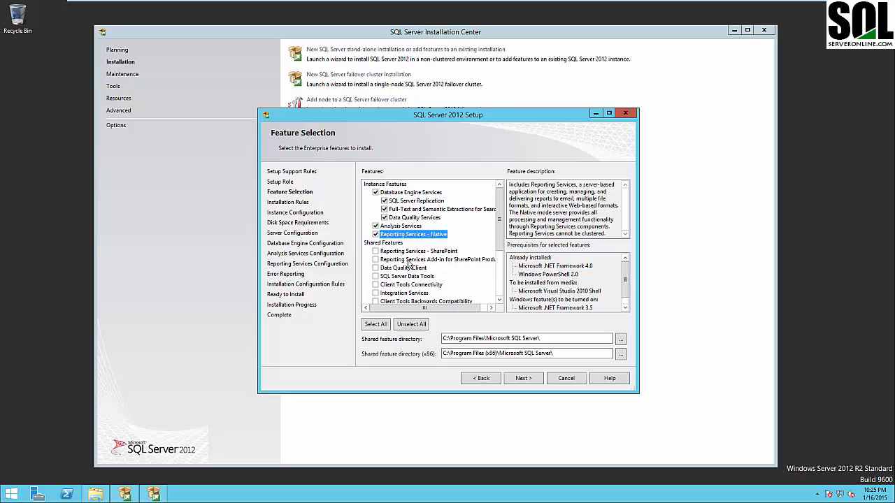
scroll(410, 264, "down", 2)
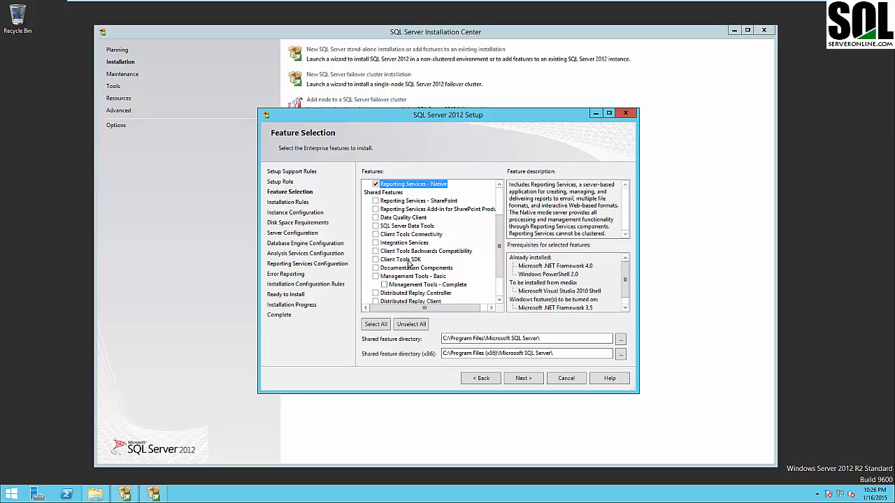
left_click(378, 195)
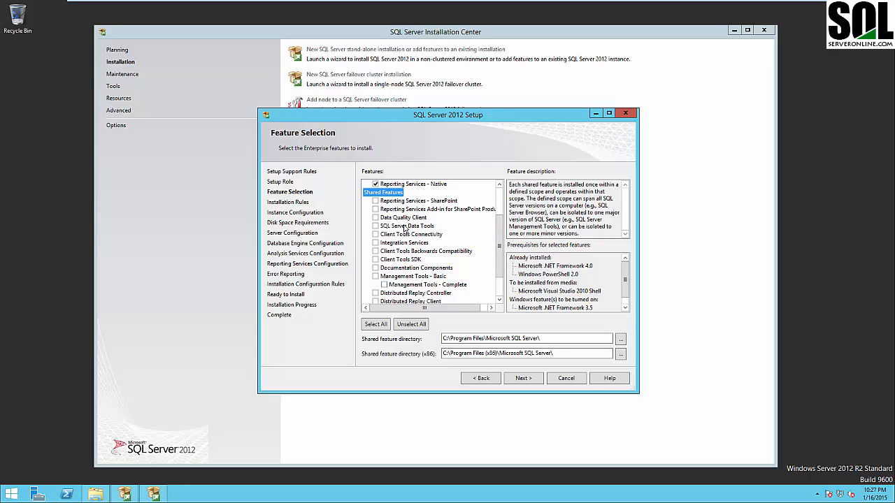
left_click(404, 201)
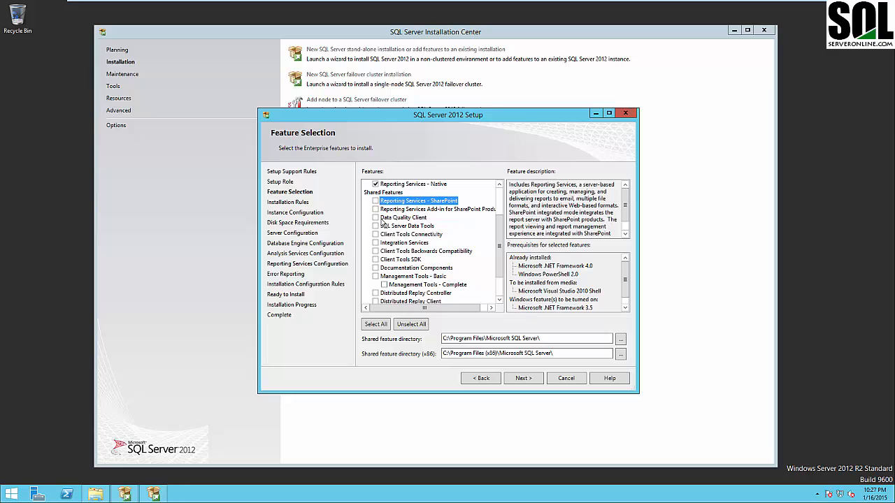
left_click(376, 218)
left_click(396, 220)
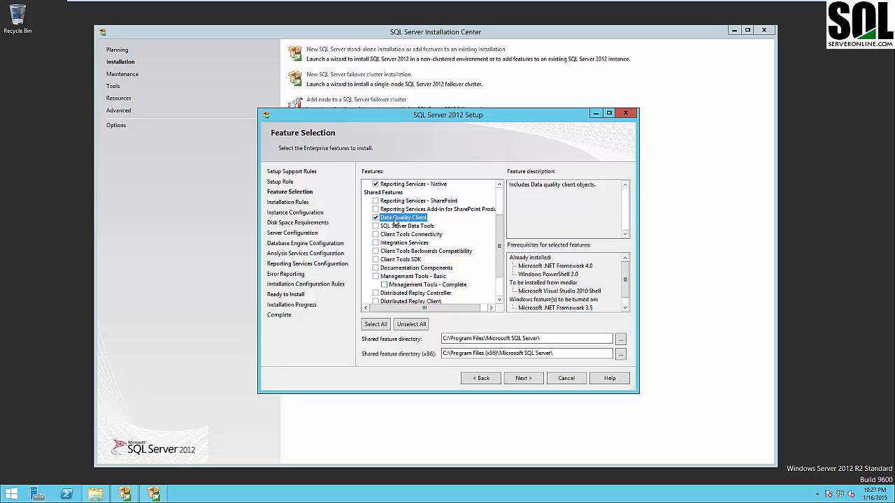
left_click(376, 227)
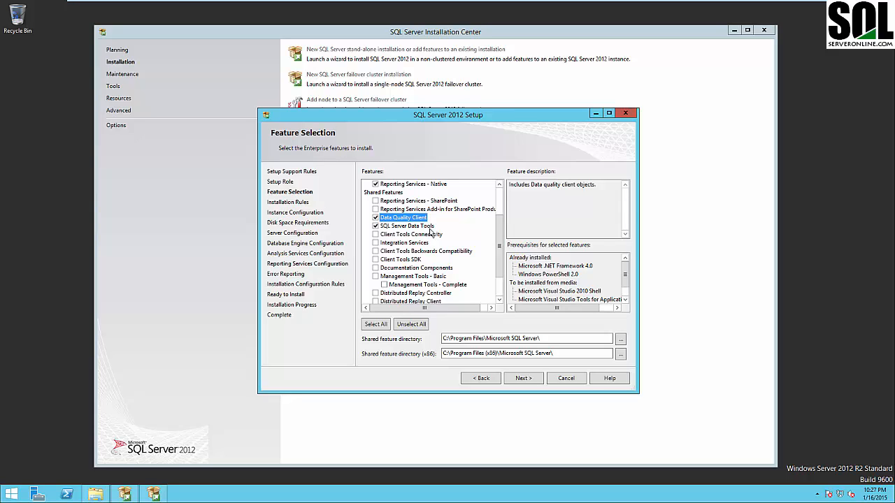
left_click(376, 235)
left_click(376, 243)
Add the shared features Client Tools SDK, Management Tools - Complete and Master Data Services.
scroll(384, 260, "down", 1)
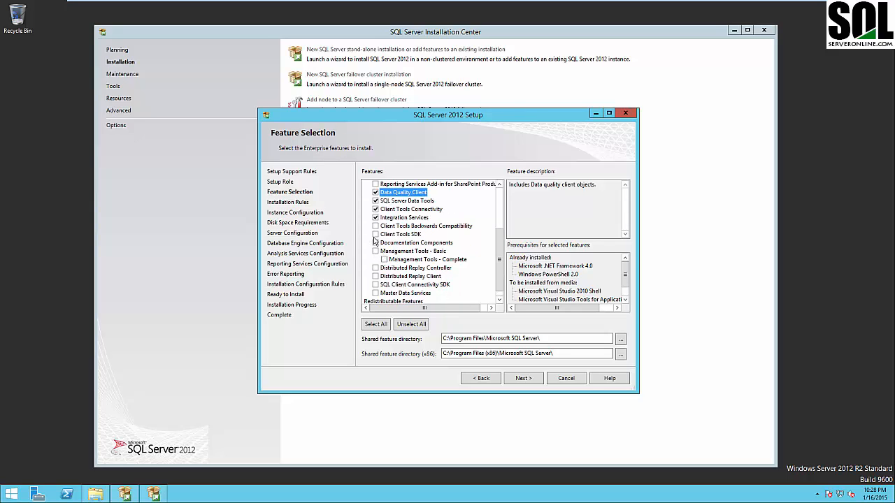
left_click(375, 235)
left_click(405, 235)
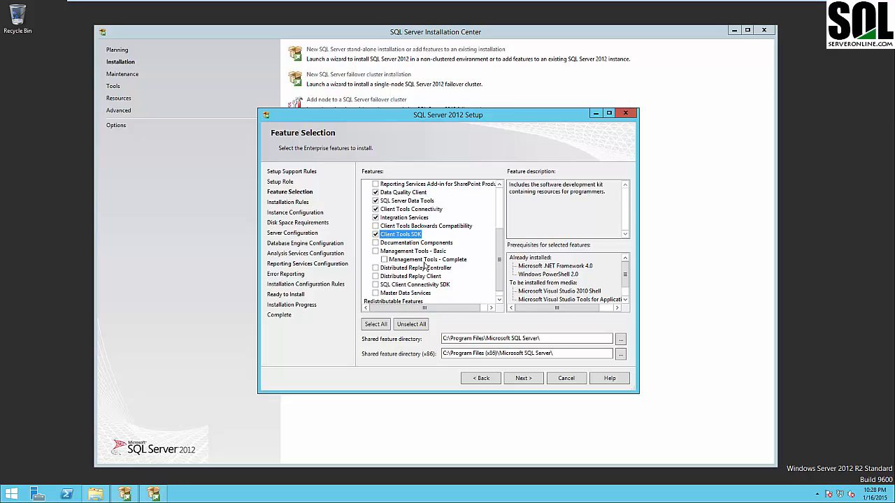
left_click(383, 259)
scroll(439, 264, "down", 1)
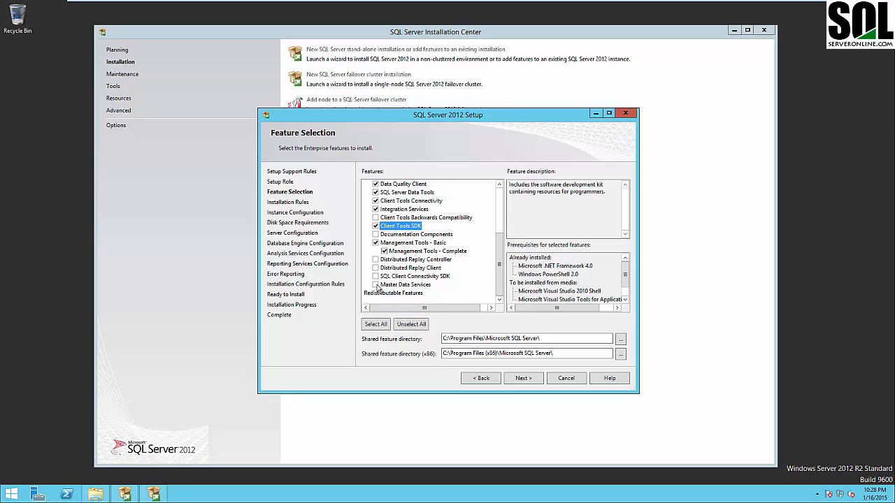
left_click(375, 285)
left_click(406, 286)
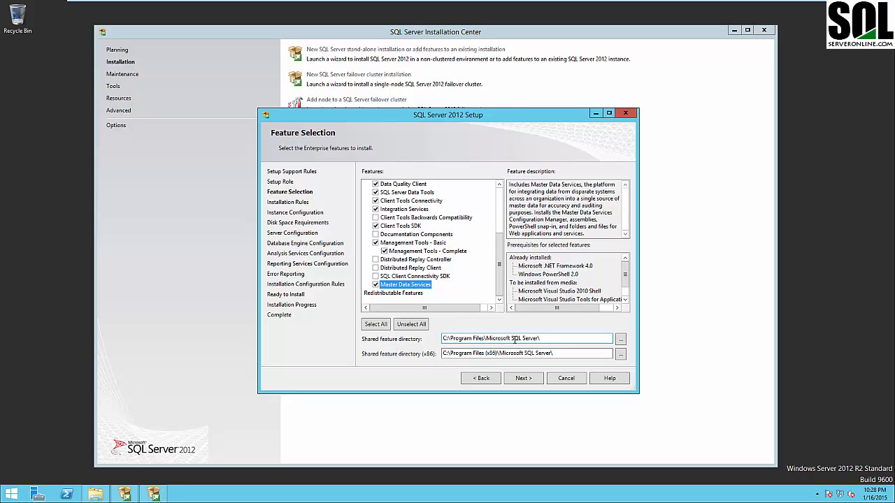
Keep the default shared feature directories and continue through the Installation Rules check to the instance configuration.
left_click(493, 353)
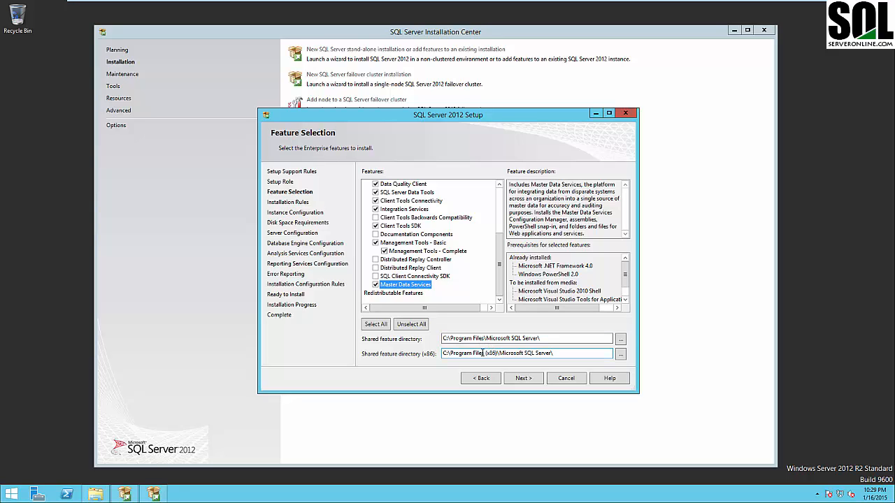
left_click(523, 380)
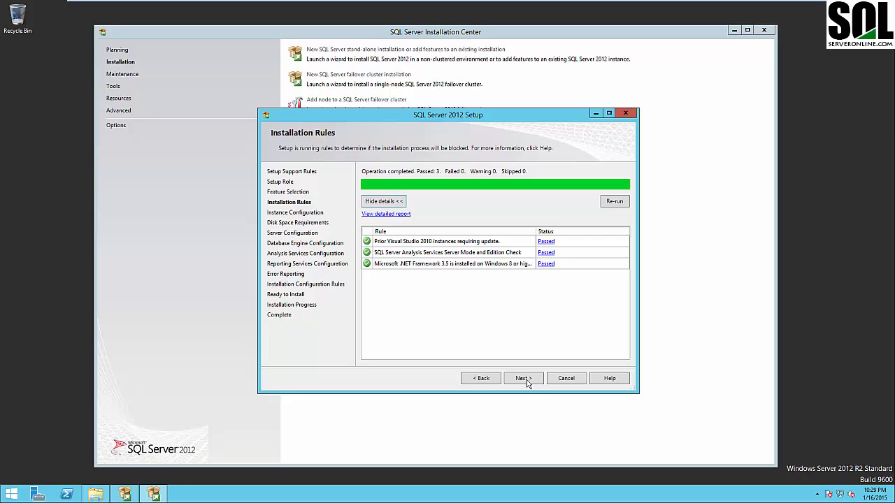
left_click(393, 202)
left_click(382, 204)
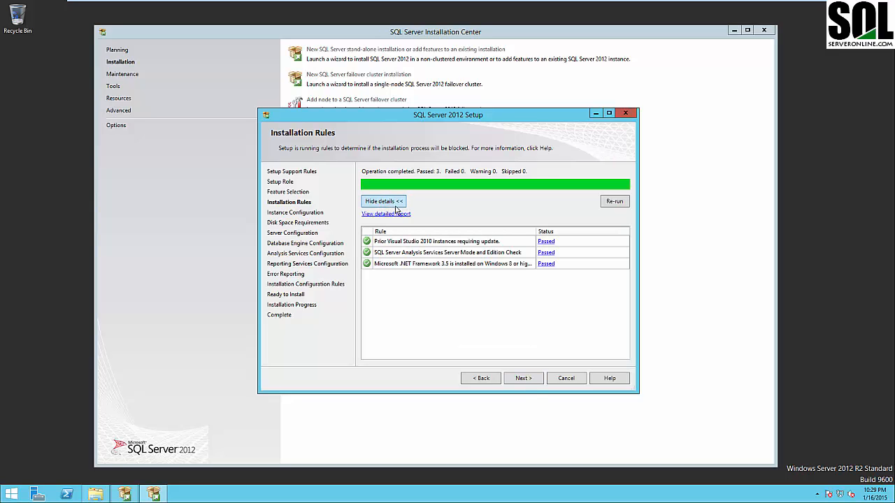
left_click(521, 378)
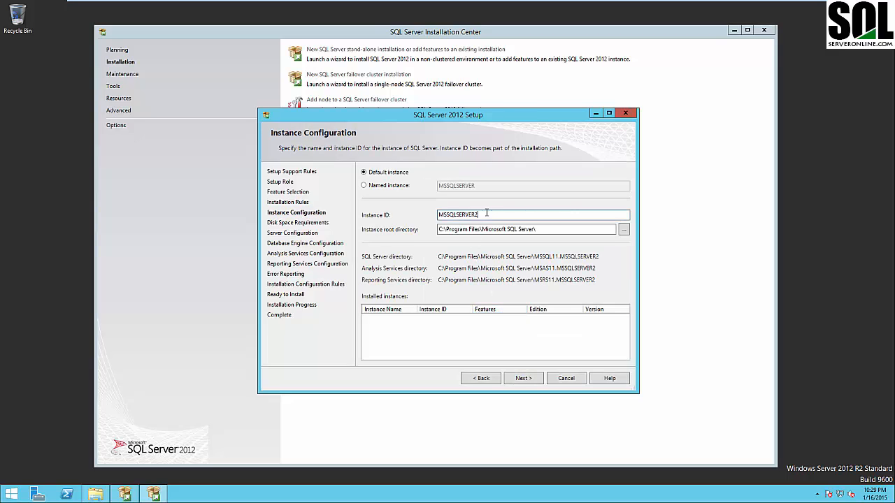
Set the default instance's ID to MSSQLSERVER2 and continue past the disk space summary.
type("2")
left_click(522, 379)
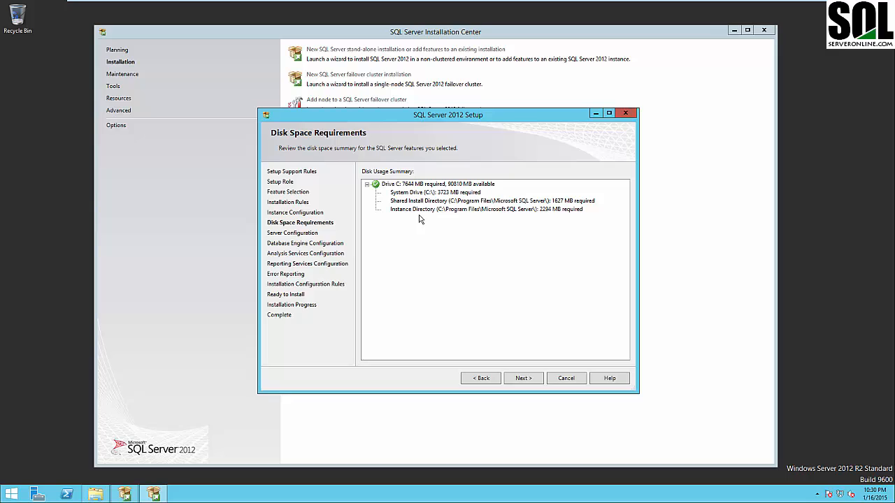
left_click(517, 378)
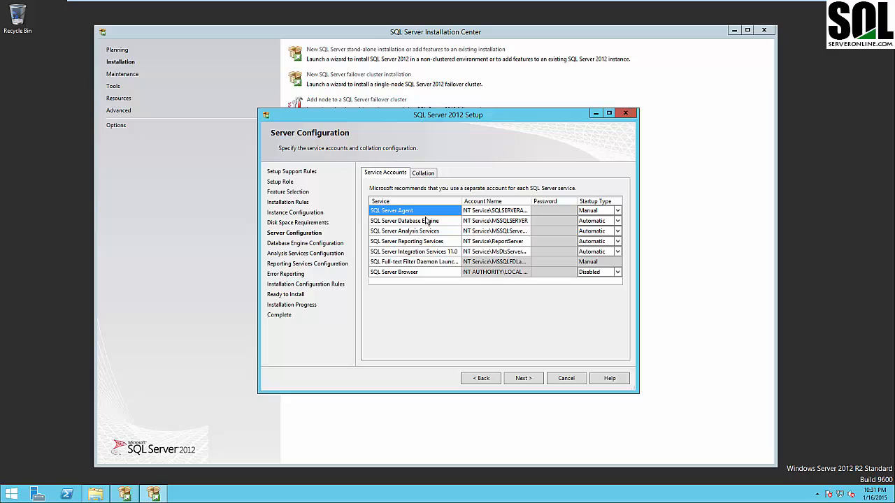
Set the startup type of the SQL Server Agent service to Automatic.
left_click(520, 223)
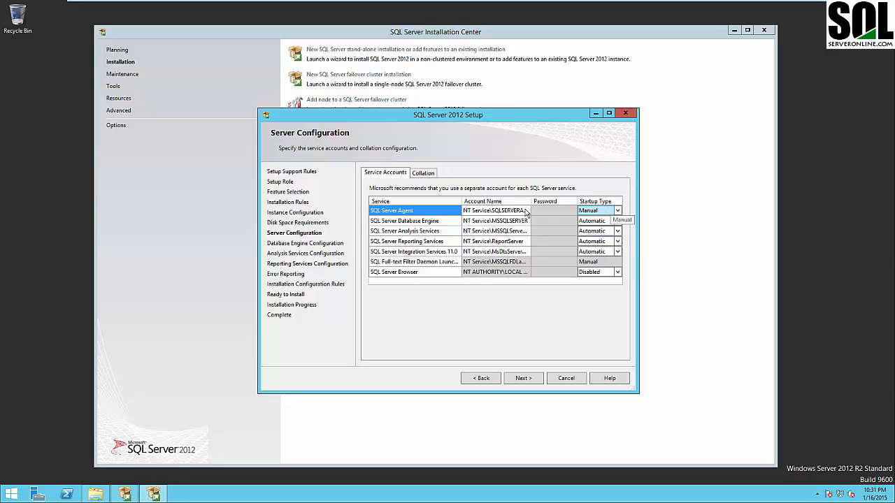
left_click(609, 211)
left_click(594, 221)
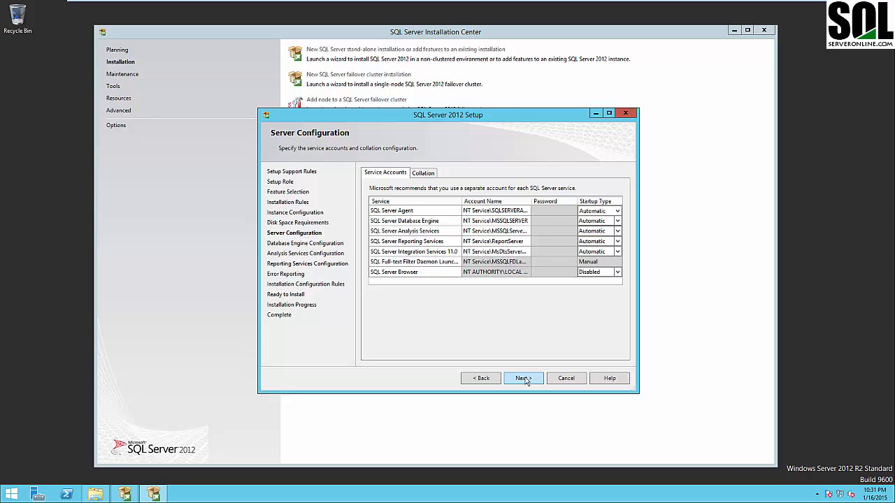
Review the Database Engine, Analysis, Reporting and Integration Services accounts, keep their settings and continue to the Database Engine configuration.
left_click(420, 221)
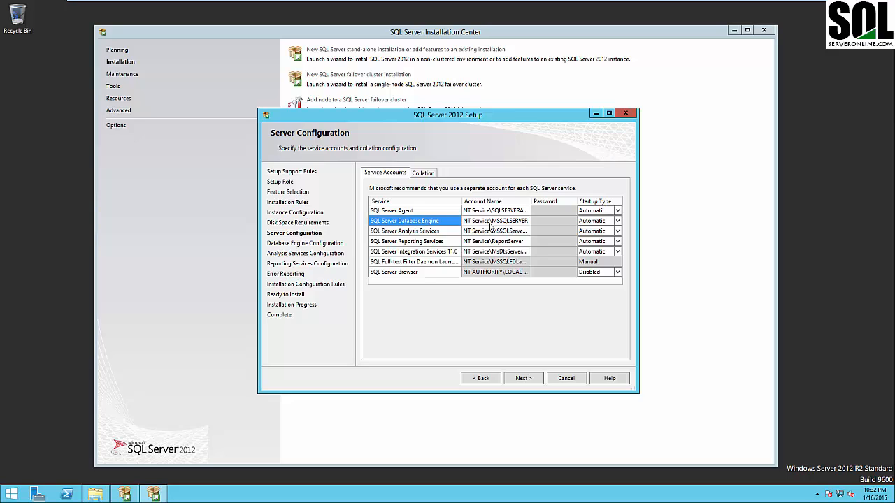
left_click(598, 220)
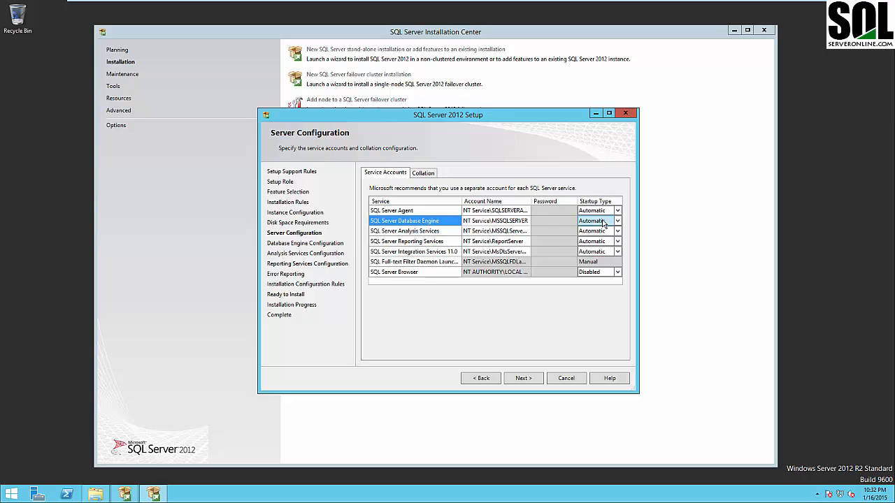
left_click(402, 232)
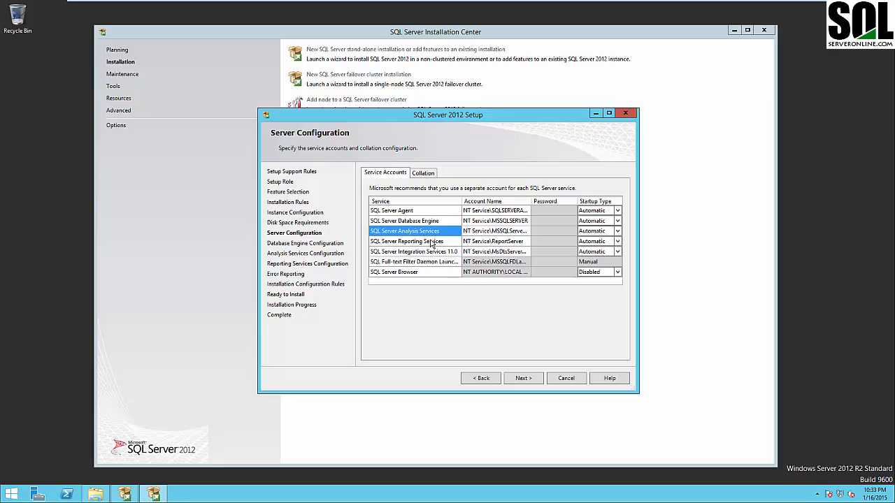
left_click(437, 244)
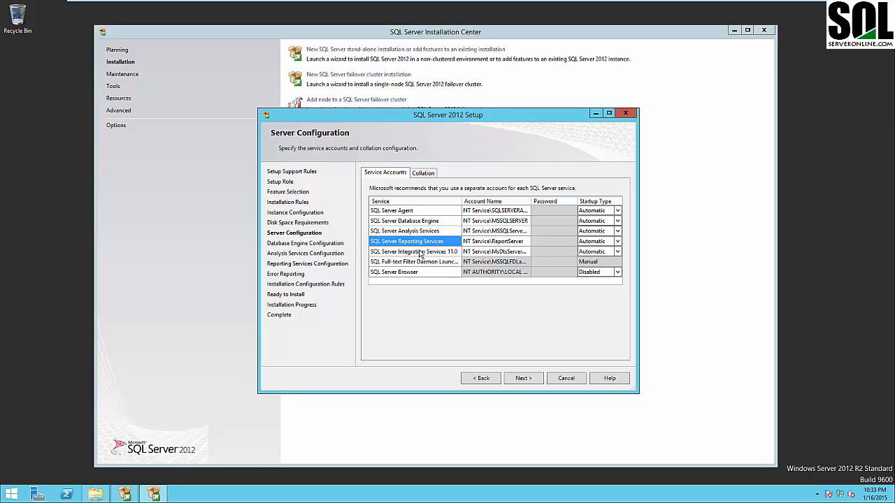
left_click(420, 253)
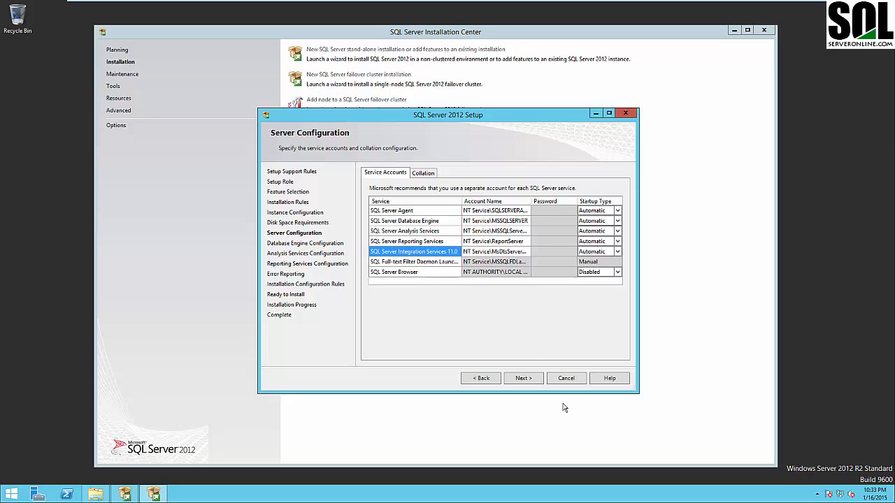
left_click(533, 378)
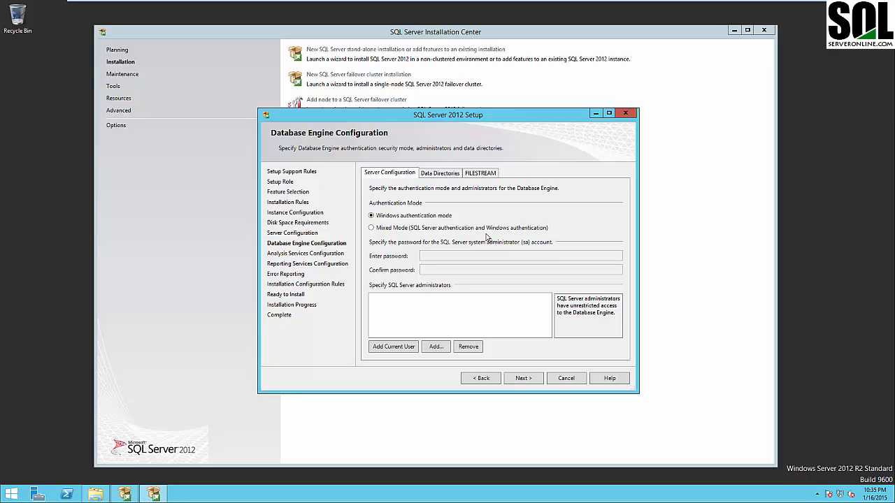
Keep Windows authentication mode, add the current user as a SQL Server administrator, and show the data directory settings.
left_click(409, 350)
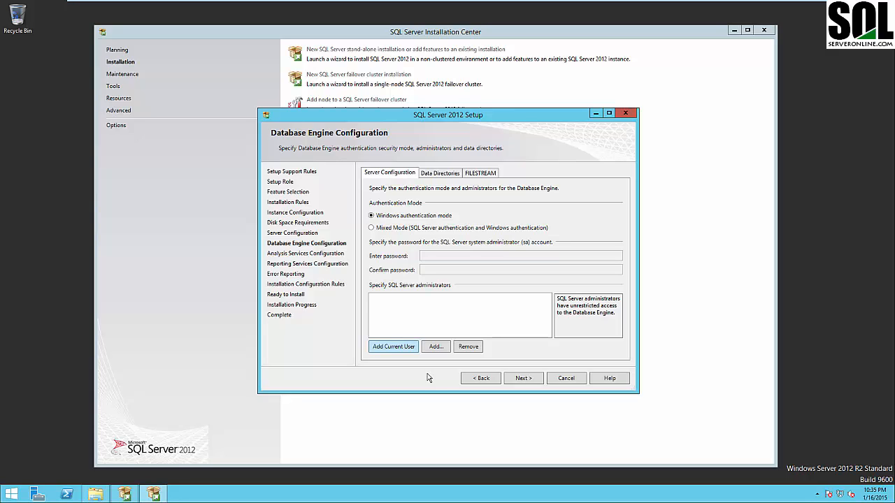
left_click(451, 174)
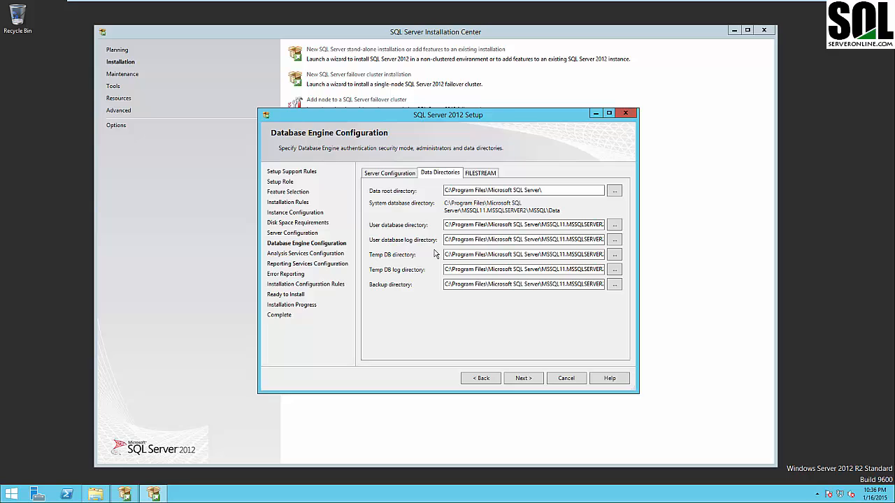
Review the FILESTREAM options, leave FILESTREAM for Transact-SQL access disabled, and continue to the Analysis Services configuration.
left_click(487, 177)
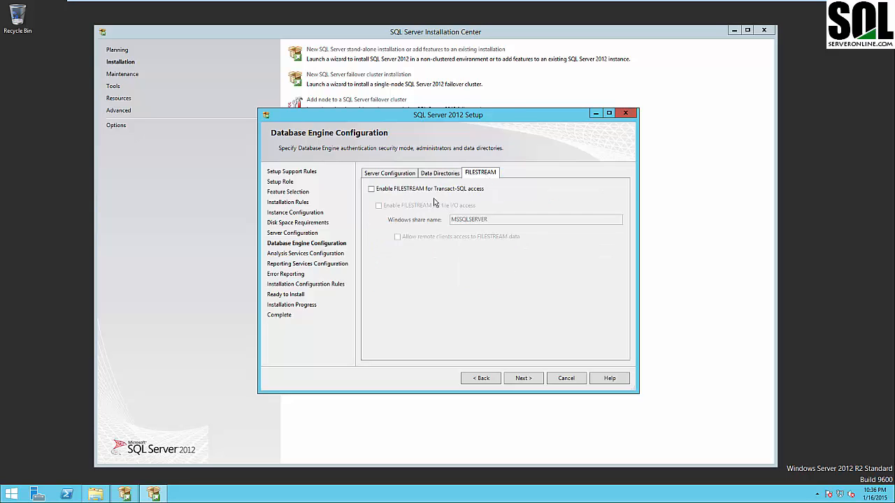
left_click(371, 190)
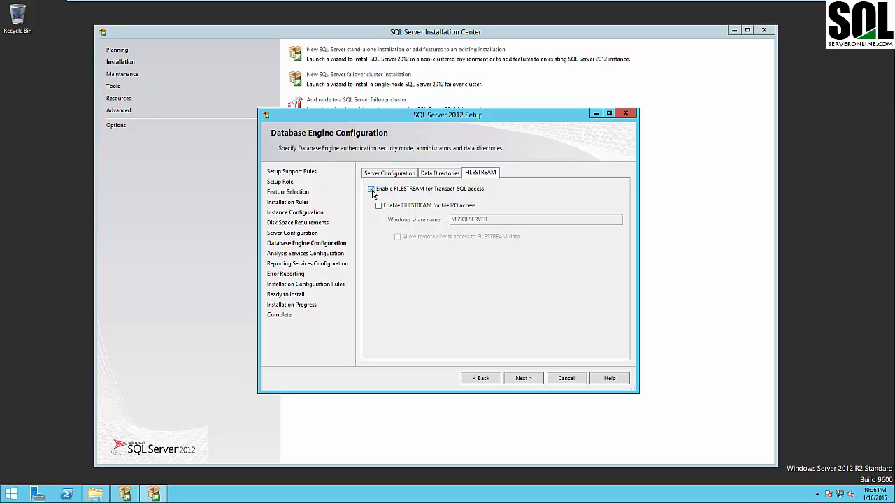
left_click(371, 189)
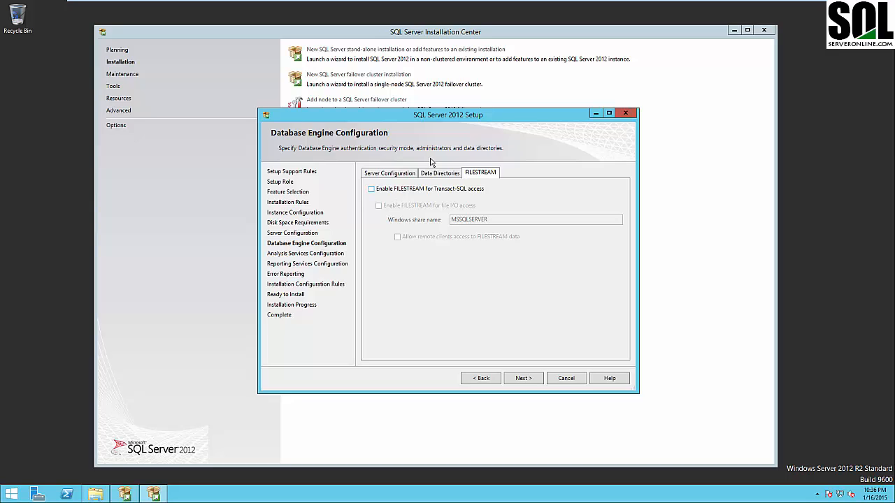
left_click(393, 175)
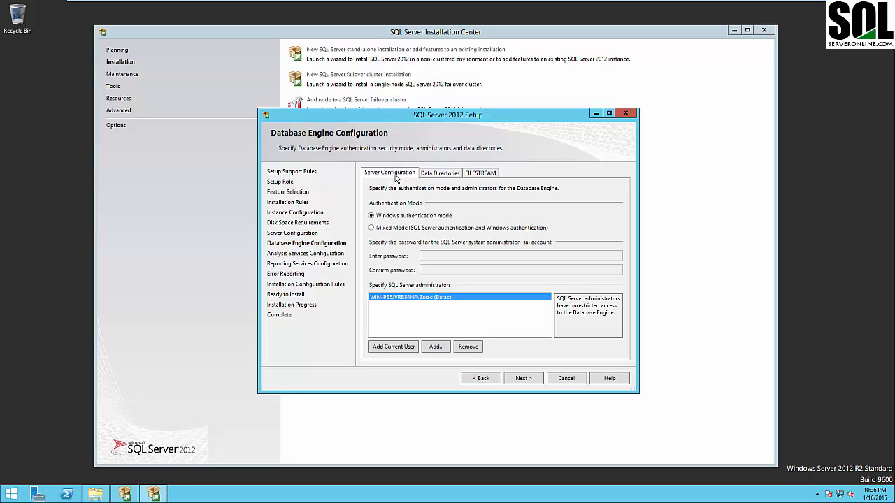
left_click(521, 379)
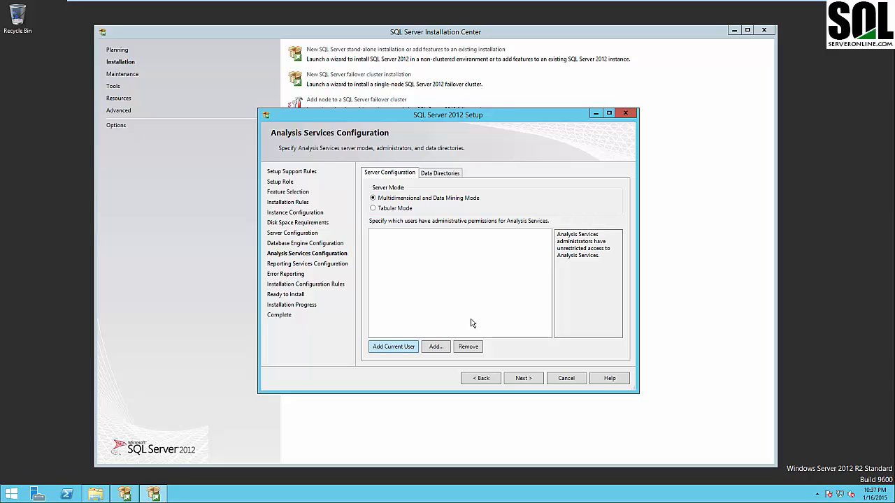
Add the current user as an Analysis Services administrator and keep the Install and configure mode for Reporting Services.
key("space")
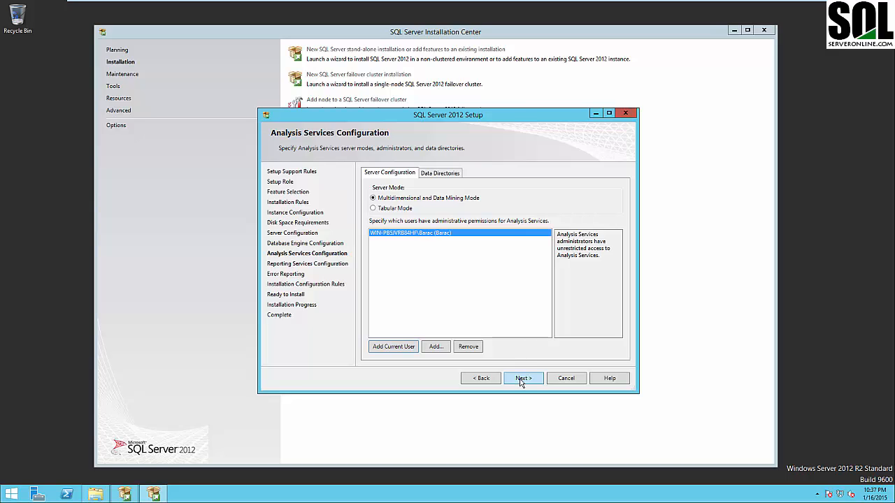
left_click(523, 378)
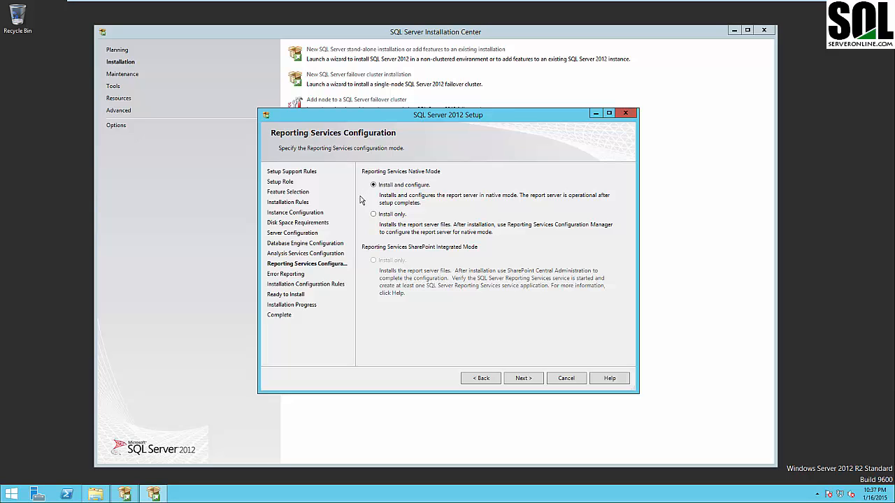
left_click(517, 378)
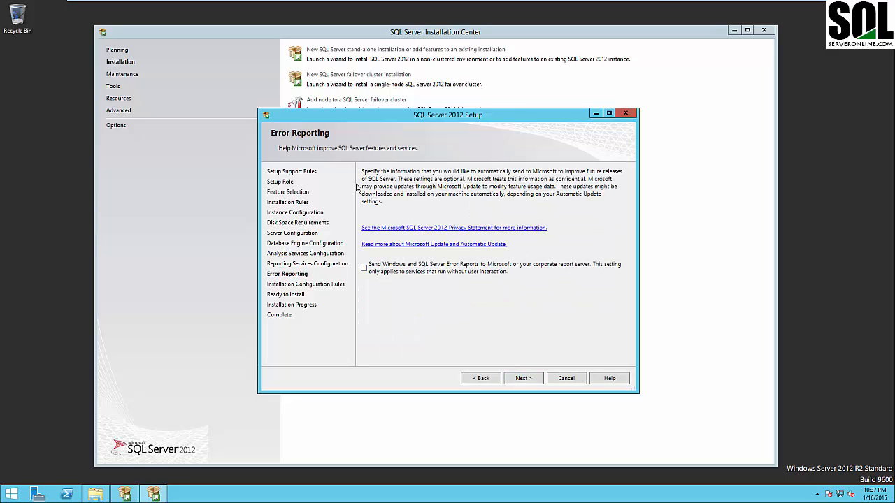
Continue without sending error reports, and show the details of the installation configuration rules before proceeding to the installation summary.
left_click(523, 379)
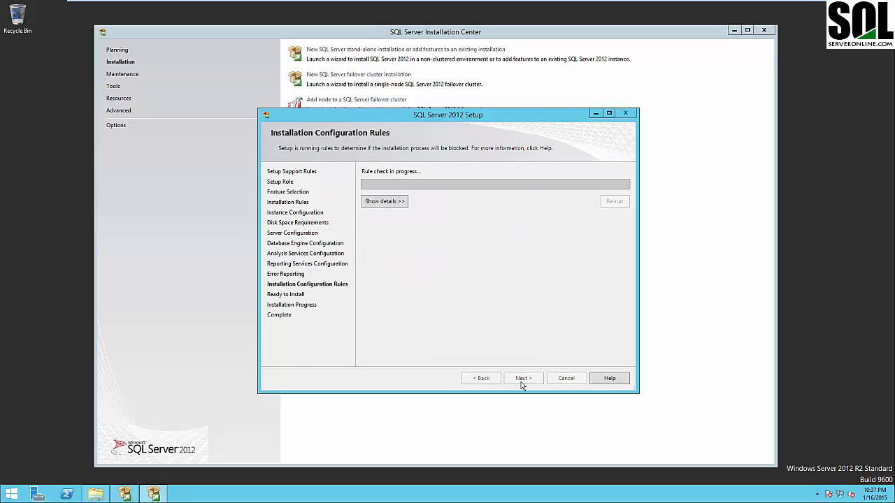
left_click(399, 201)
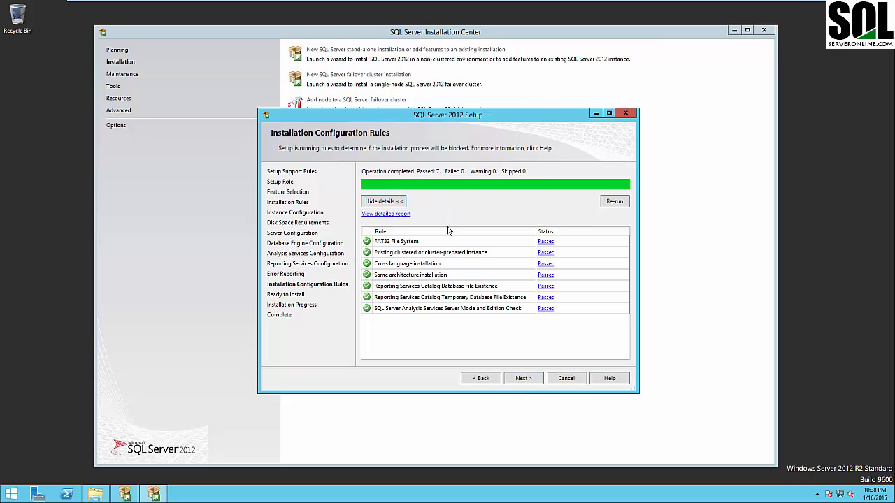
left_click(518, 379)
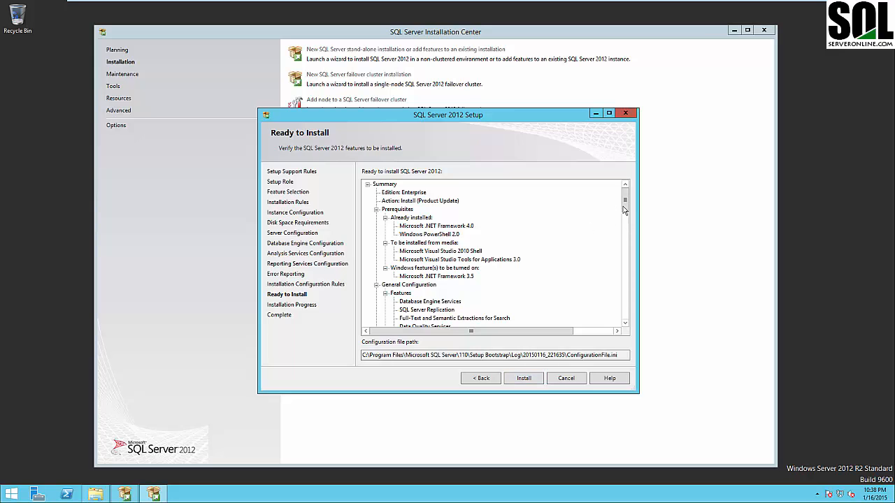
Review the summary of SQL Server 2012 features and service settings, and start the installation.
left_click_drag(626, 203, 641, 168)
scroll(627, 235, "down", 15)
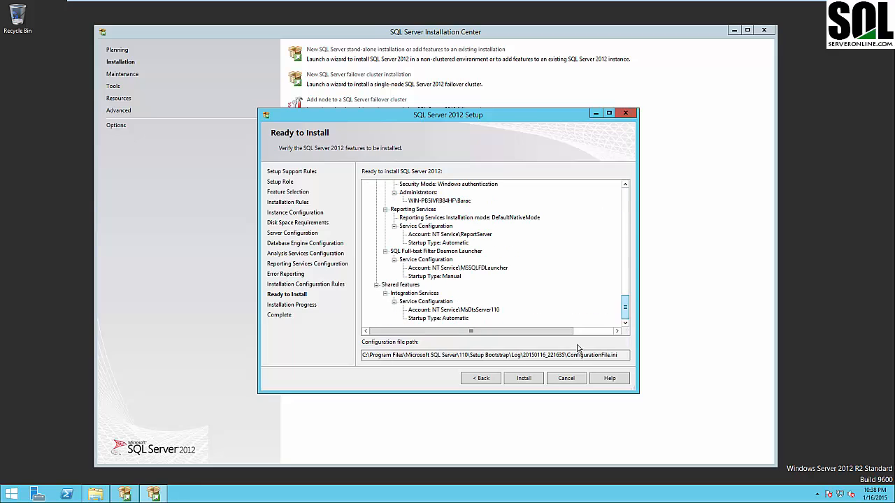
left_click(537, 378)
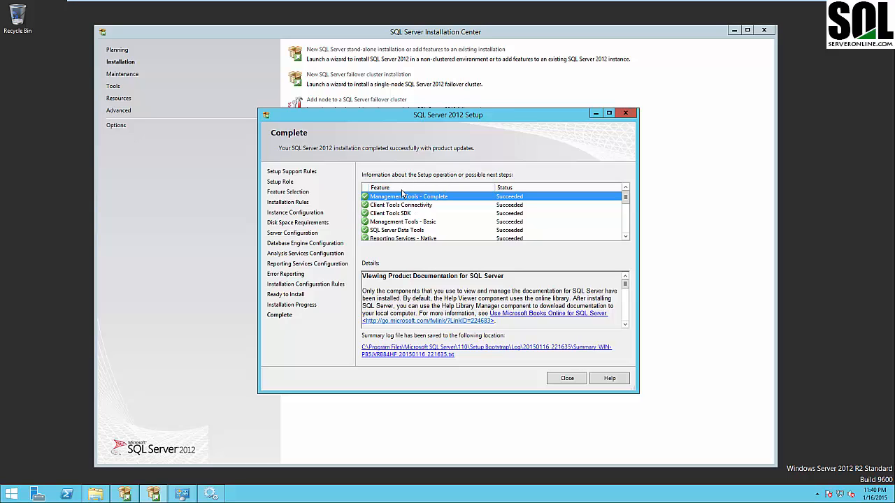
Review the installation status of each feature, and close the setup and the DVD drive window.
left_click(626, 223)
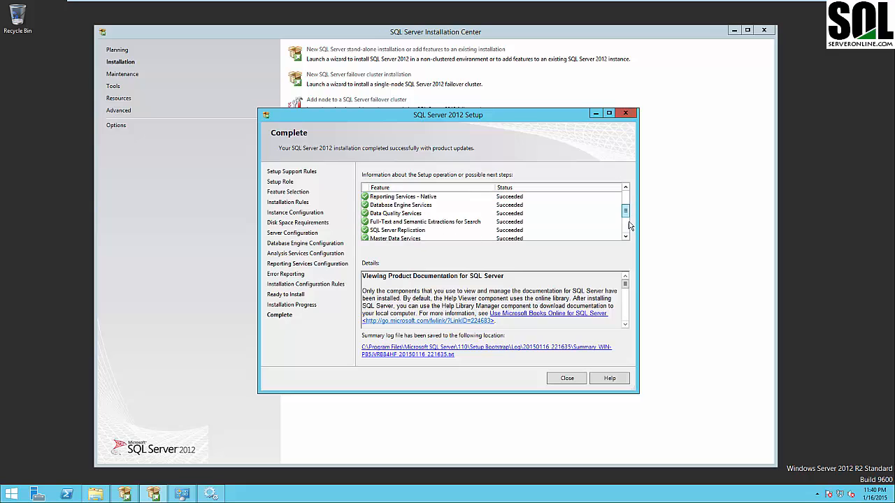
left_click_drag(628, 222, 625, 195)
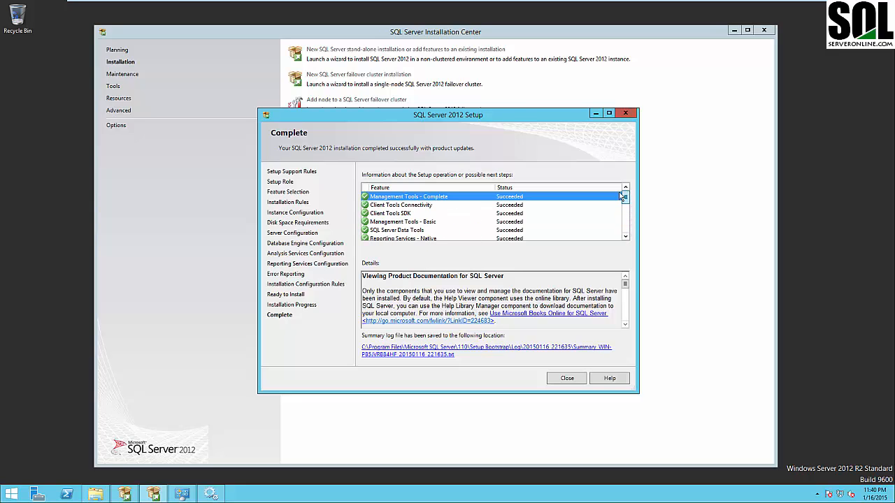
left_click(567, 380)
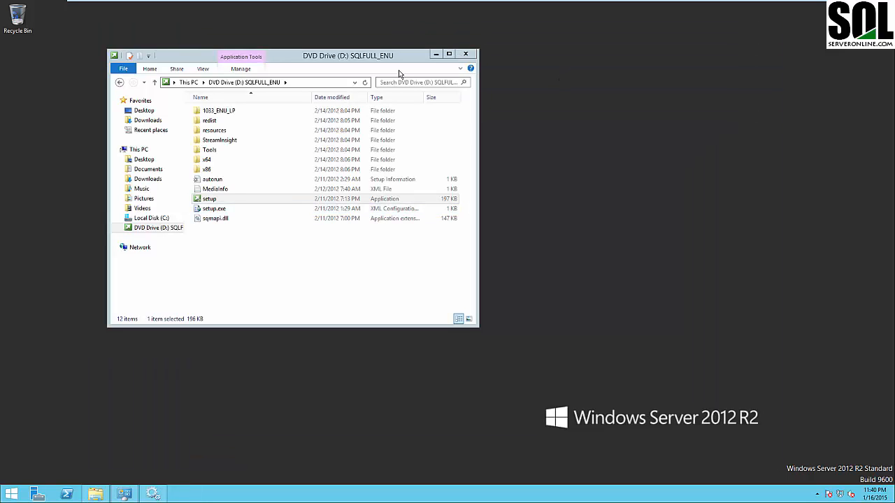
left_click(470, 57)
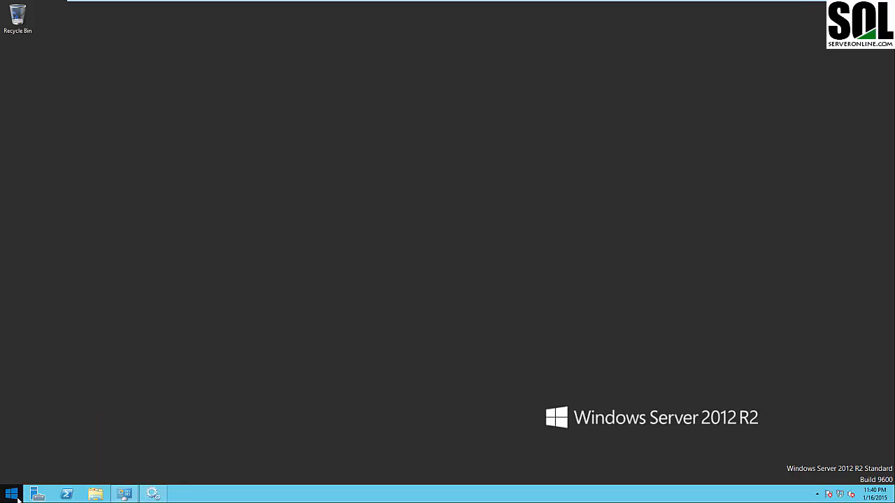
Look through the installed SQL Server 2012 programs in the list of all apps and return to the desktop.
left_click(12, 495)
left_click(63, 474)
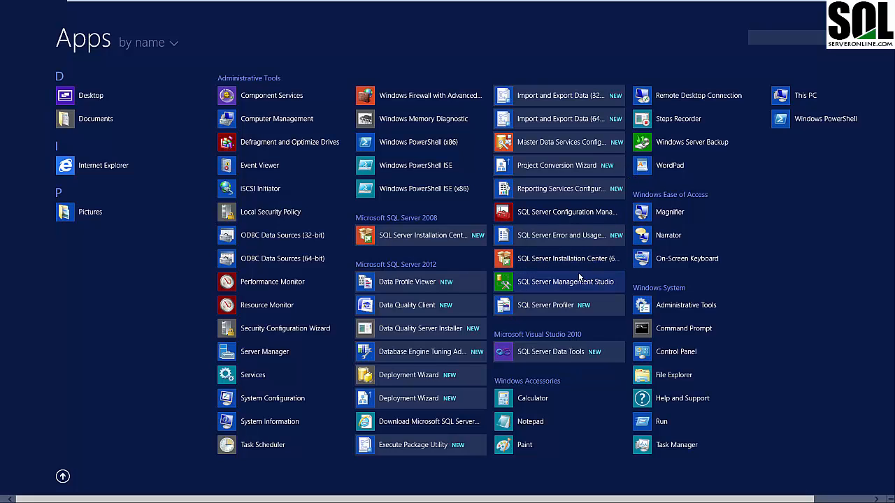
left_click(86, 106)
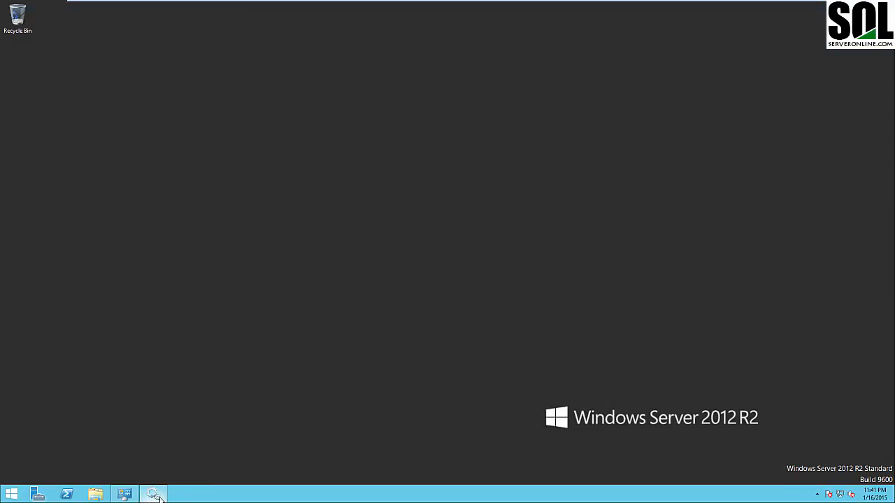
Examine the status and startup type of the SQL Server and SQL Server Agent services in the Services console.
mouse_move(159, 497)
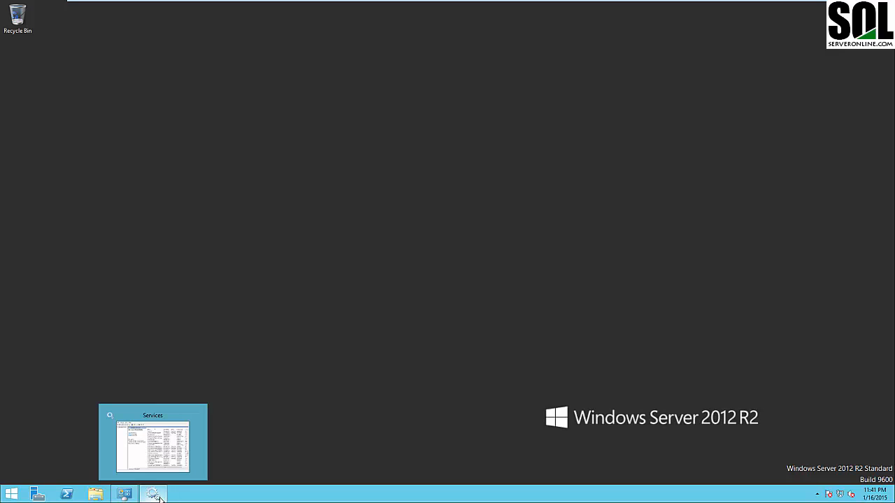
left_click(158, 496)
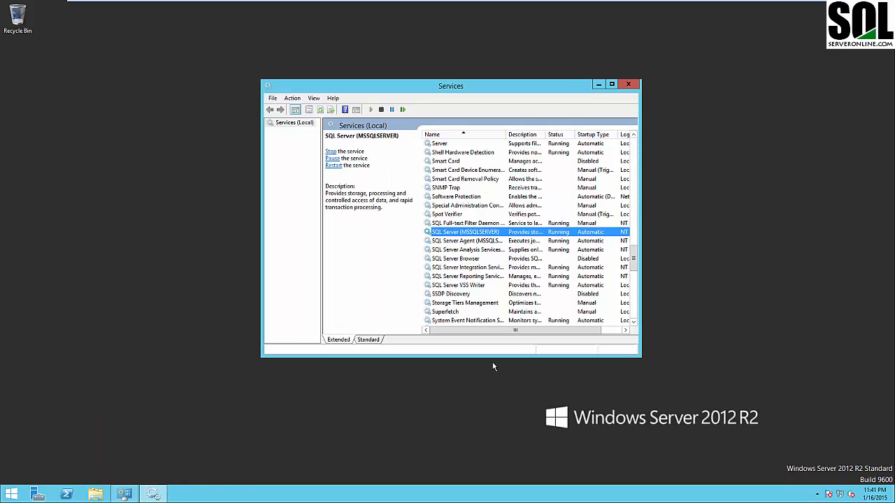
left_click(124, 494)
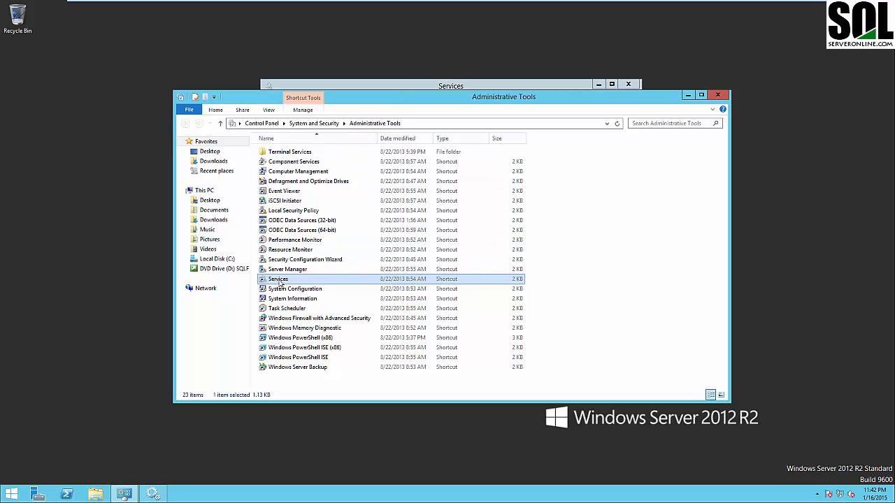
left_click(403, 84)
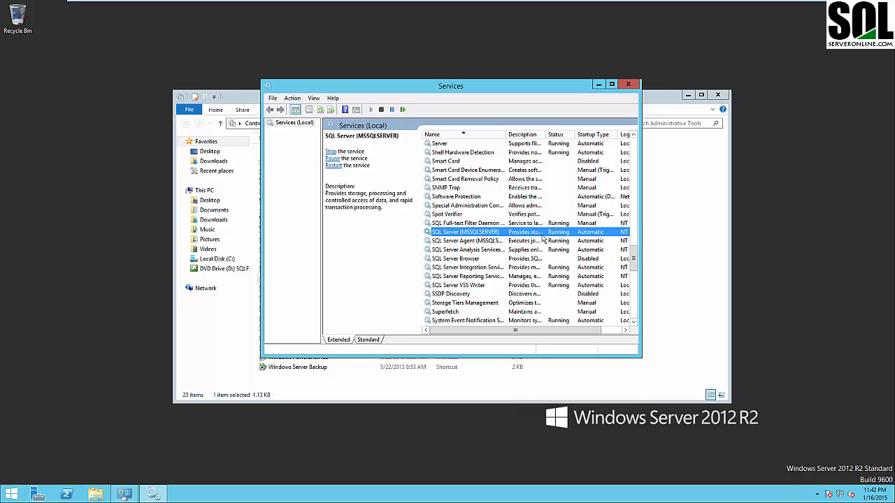
right_click(438, 234)
key("Escape")
left_click(468, 242)
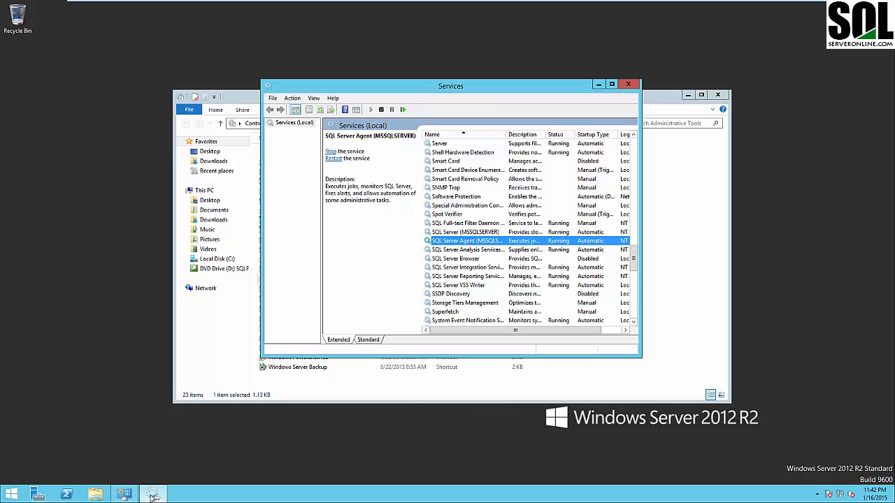
Open SQL Server Configuration Manager and allow it to make changes to the computer.
left_click(12, 497)
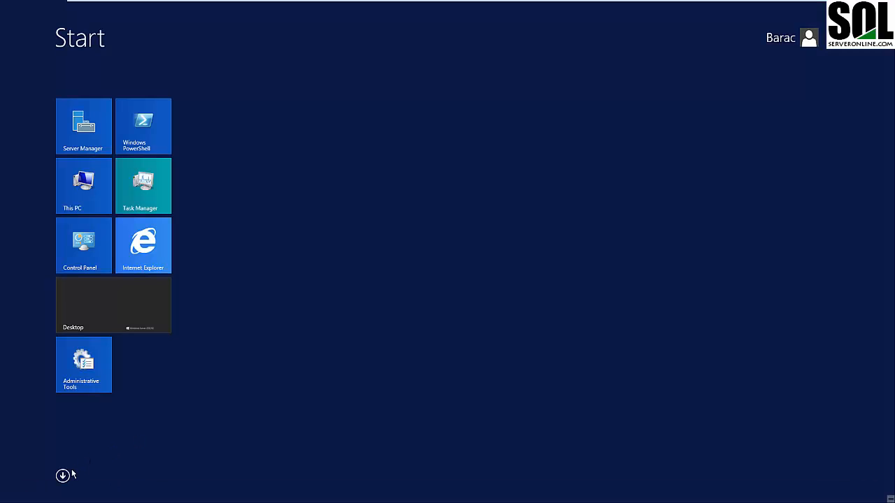
left_click(67, 476)
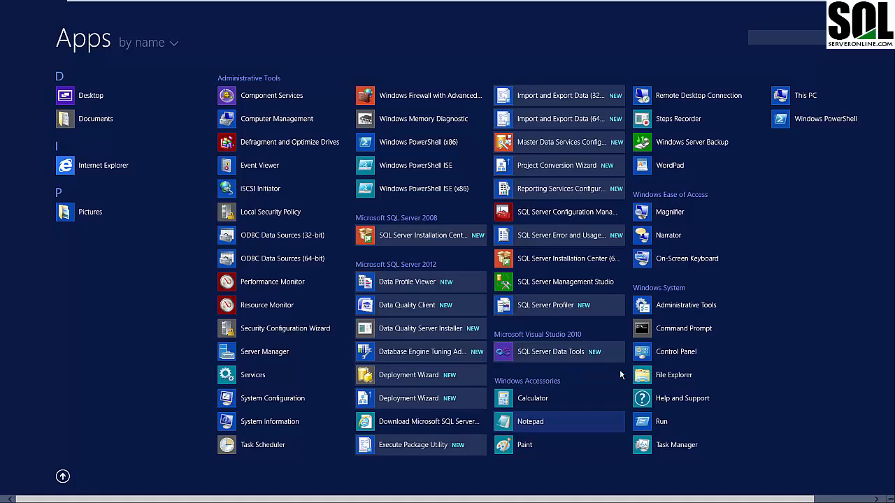
left_click(586, 215)
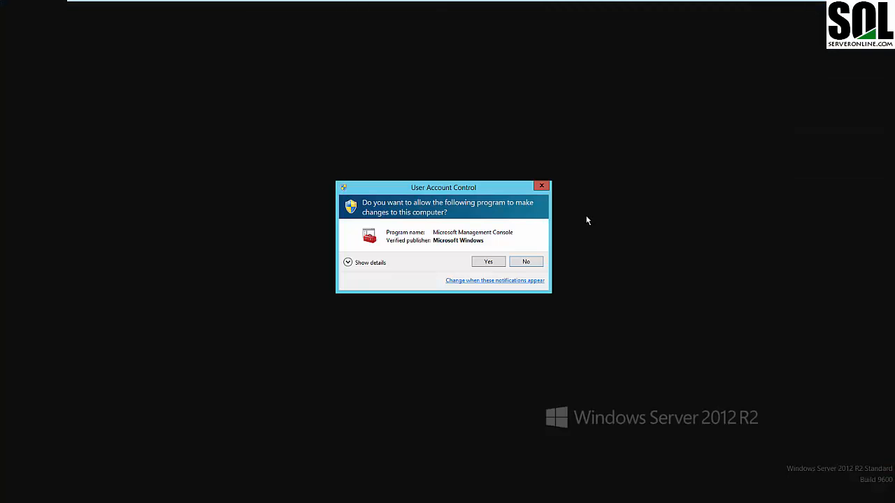
left_click(488, 261)
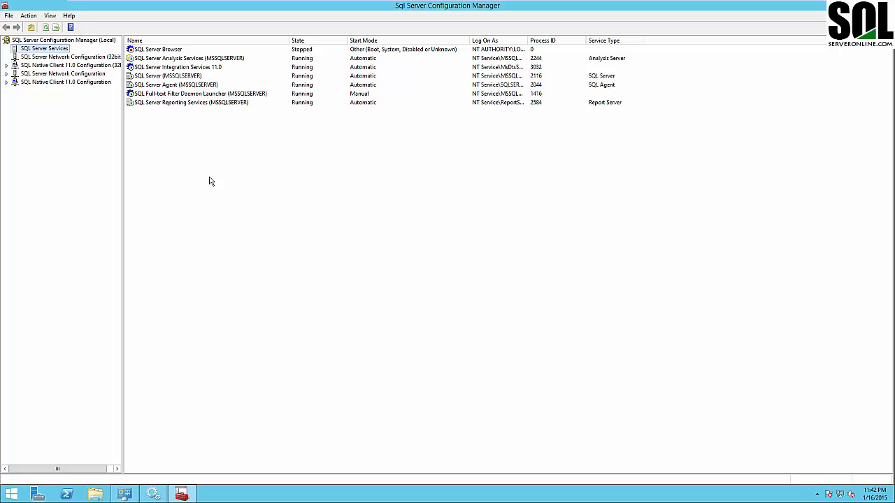
Check the actions available for the SQL Server (MSSQLSERVER) service, and close the open Services and Administrative Tools windows.
left_click(161, 77)
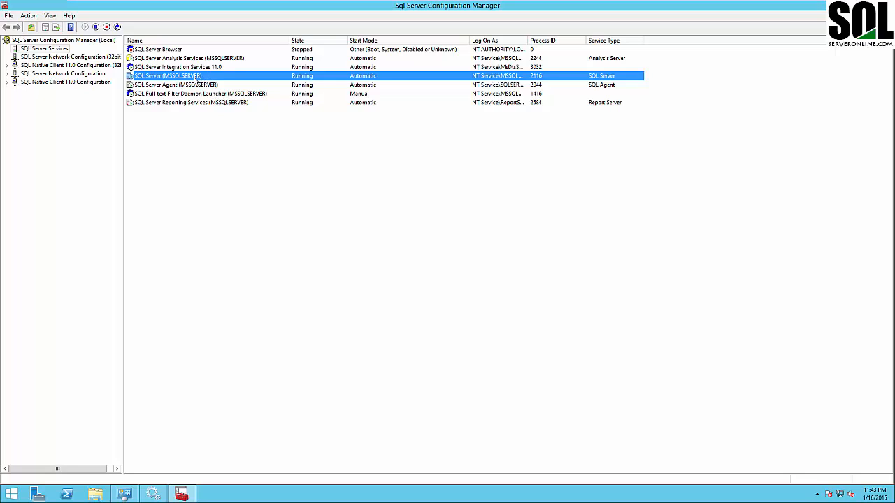
right_click(193, 78)
left_click(188, 75)
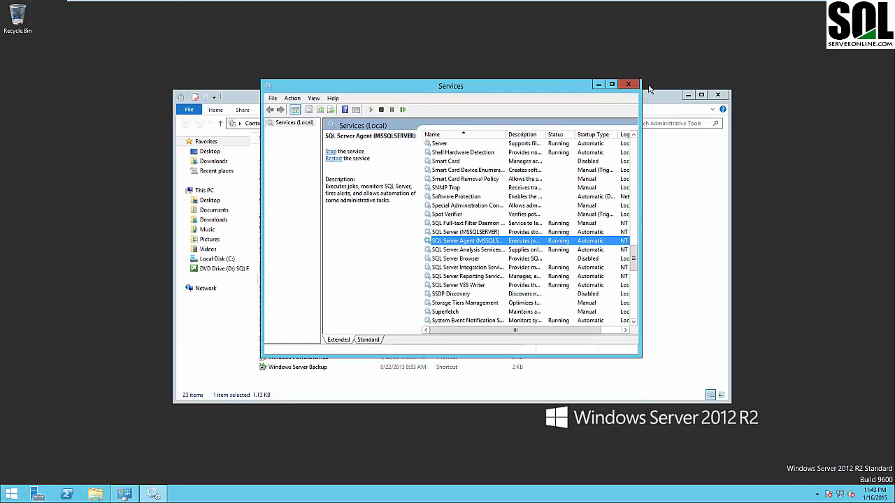
left_click(630, 84)
left_click(721, 94)
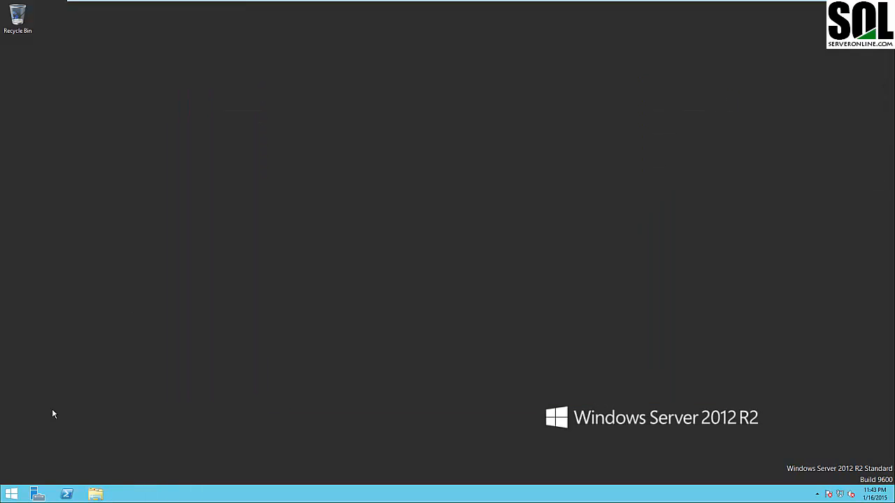
Open SQL Server Management Studio and check the authentication options for the Database Engine connection, keeping Windows Authentication.
left_click(12, 494)
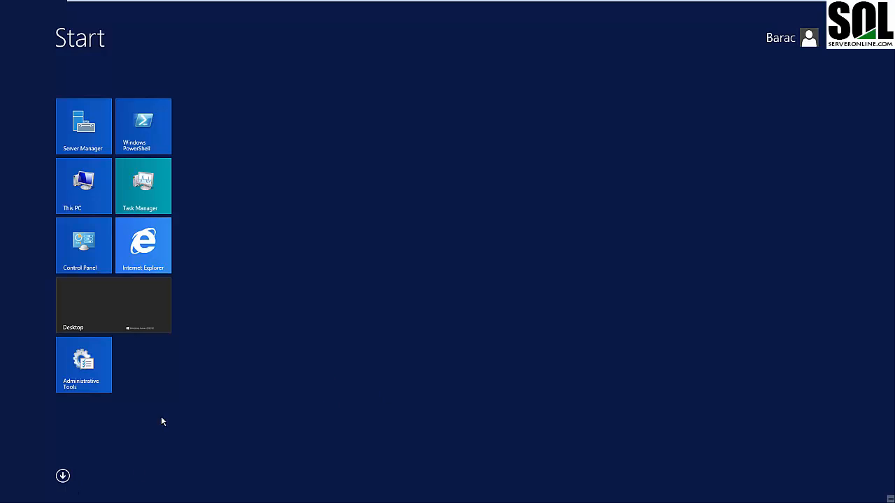
left_click(63, 476)
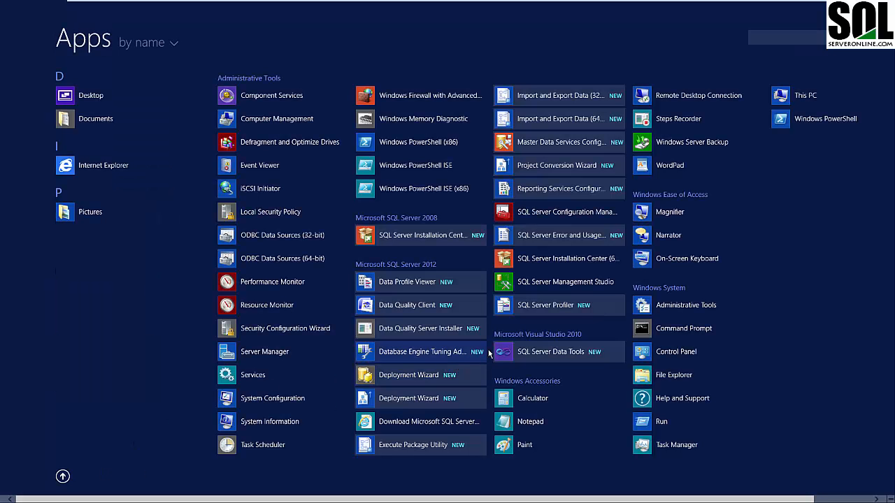
left_click(577, 283)
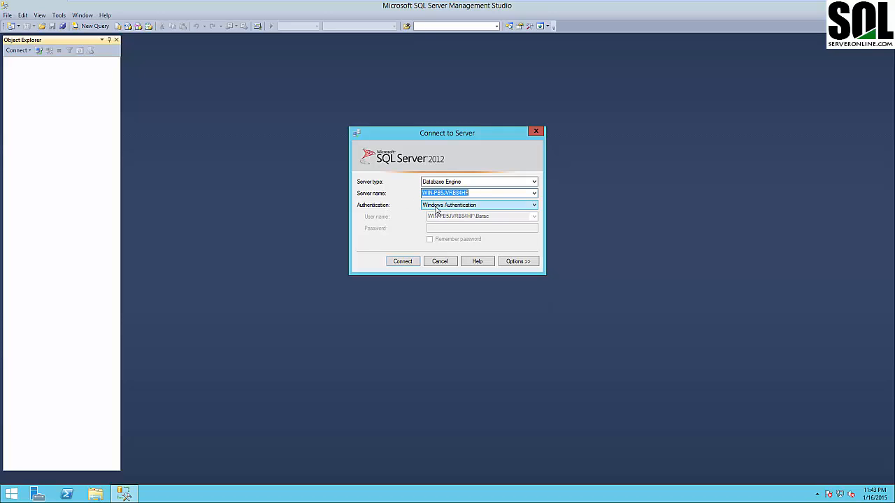
left_click(488, 208)
left_click(412, 209)
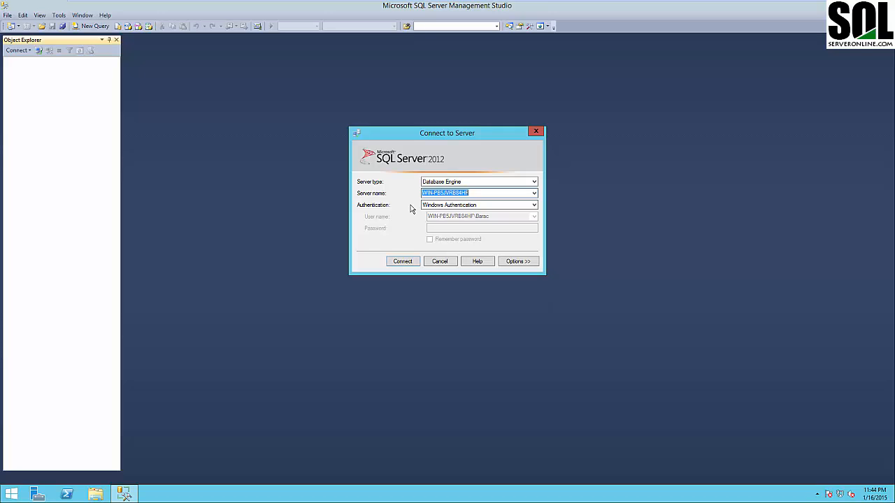
Connect to the local Database Engine instance with Windows Authentication, and close Management Studio.
left_click(406, 264)
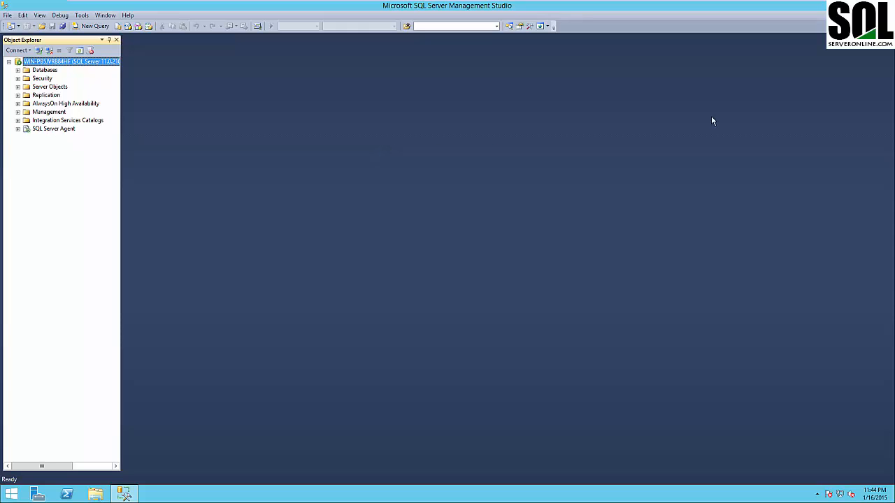
left_click(884, 4)
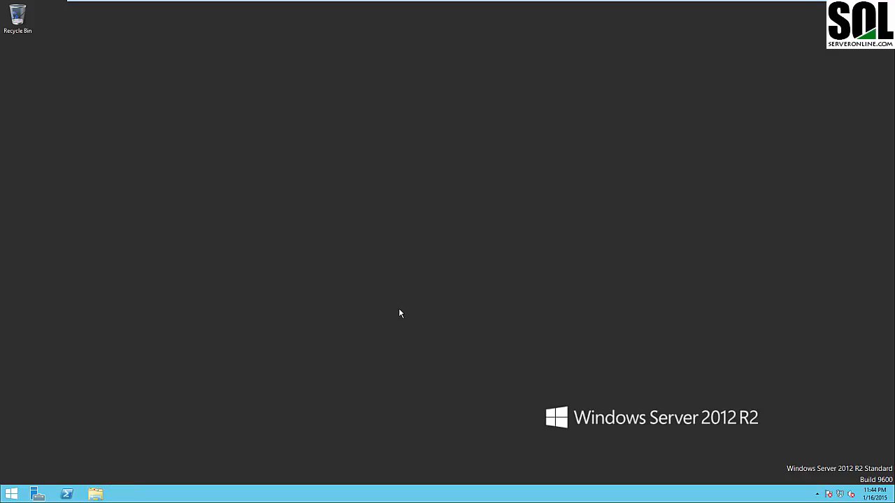
Open the SQL Server 2012 Installation Center and allow it to make changes to the computer.
left_click(11, 494)
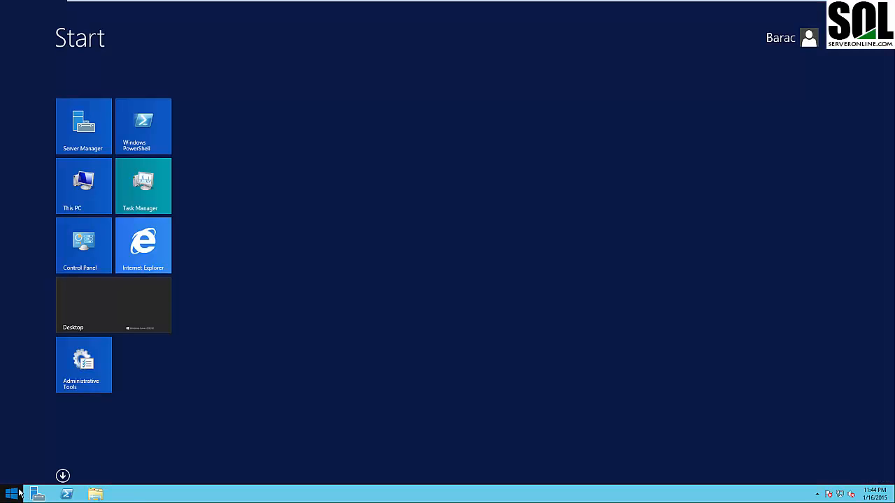
left_click(67, 478)
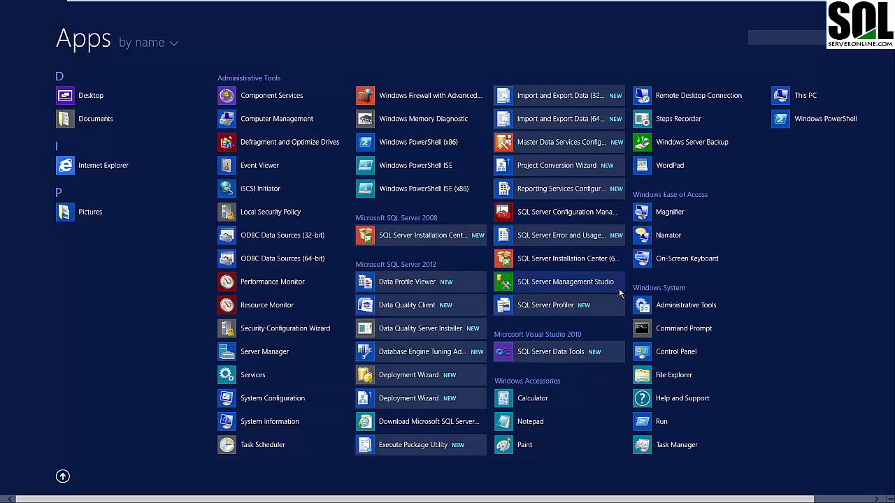
left_click(606, 258)
left_click(489, 266)
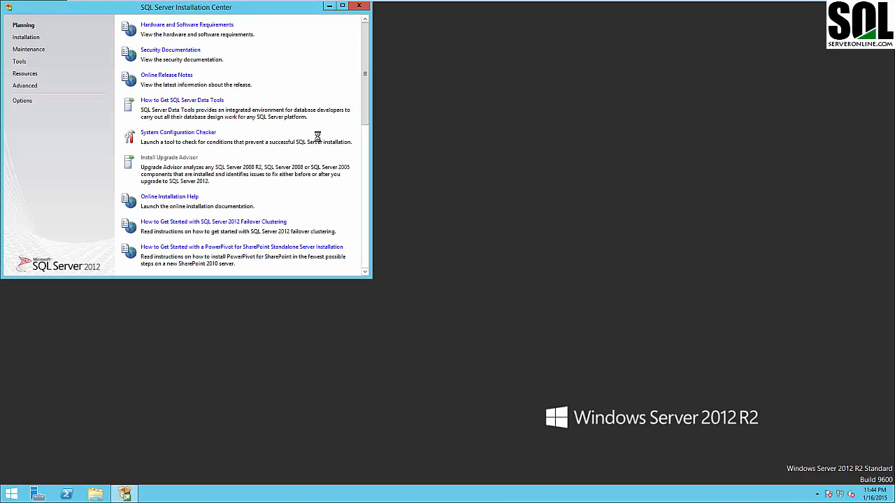
Start the stand-alone installation or add-features wizard, choosing DVD Drive (D:) SQLFULL_ENU as the installation media.
left_click(26, 37)
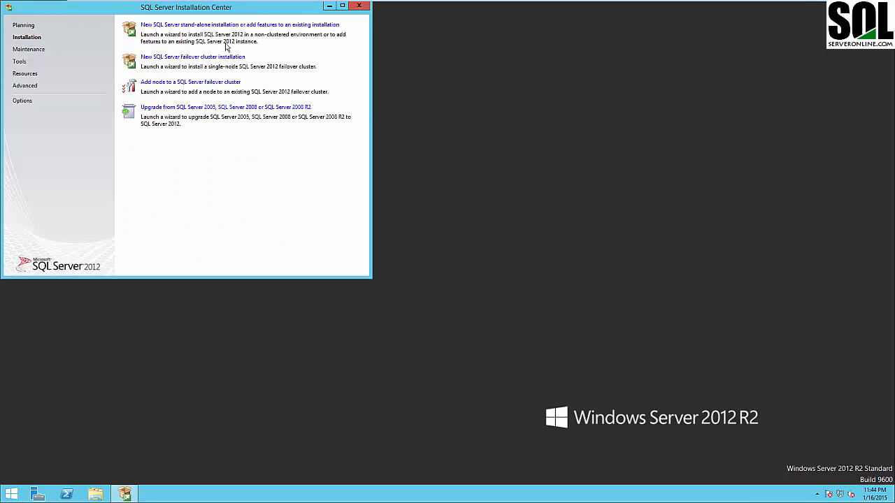
left_click_drag(193, 10, 412, 109)
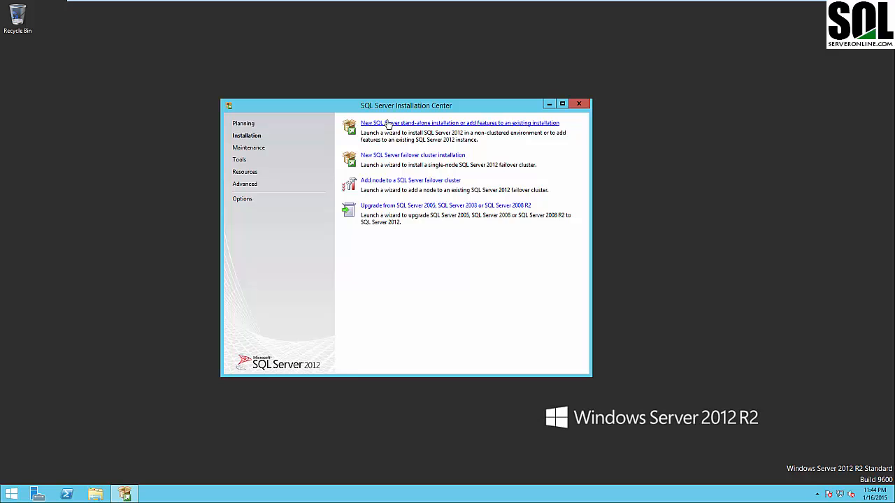
left_click(393, 124)
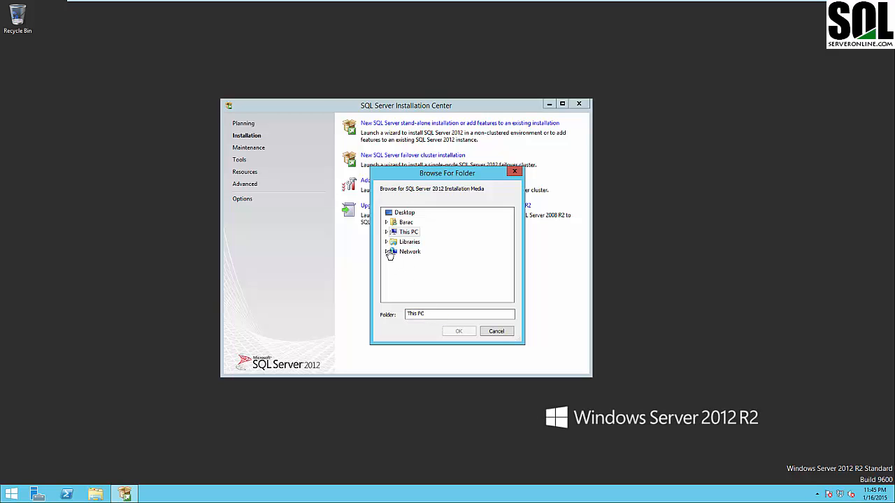
left_click(386, 233)
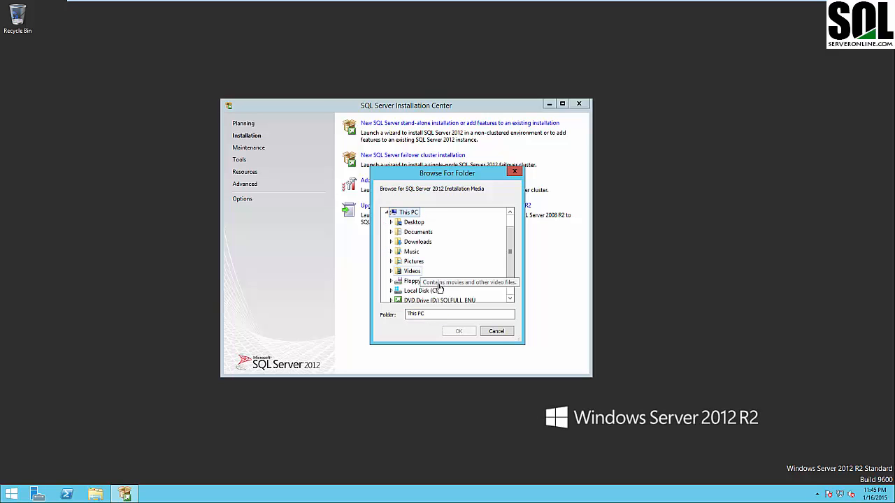
double_click(439, 301)
left_click(459, 331)
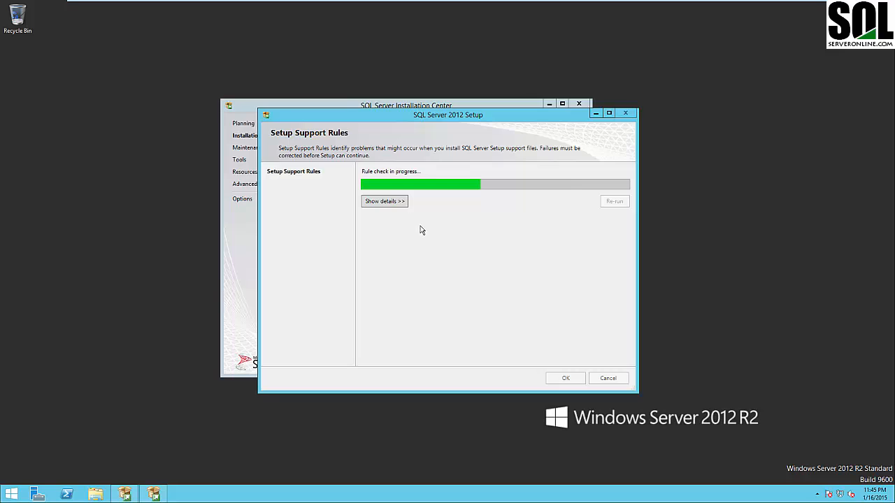
Show the setup support rule details and proceed through the rule checks and product updates to the installation type choice.
left_click(400, 202)
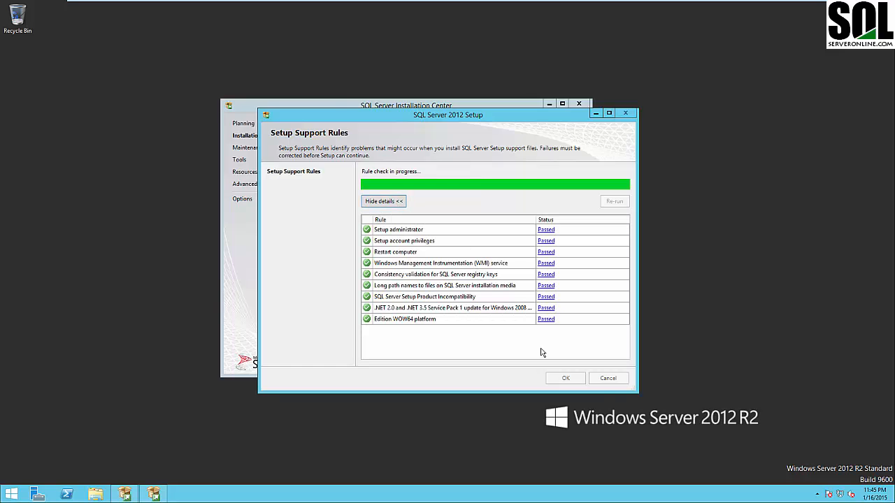
left_click(567, 378)
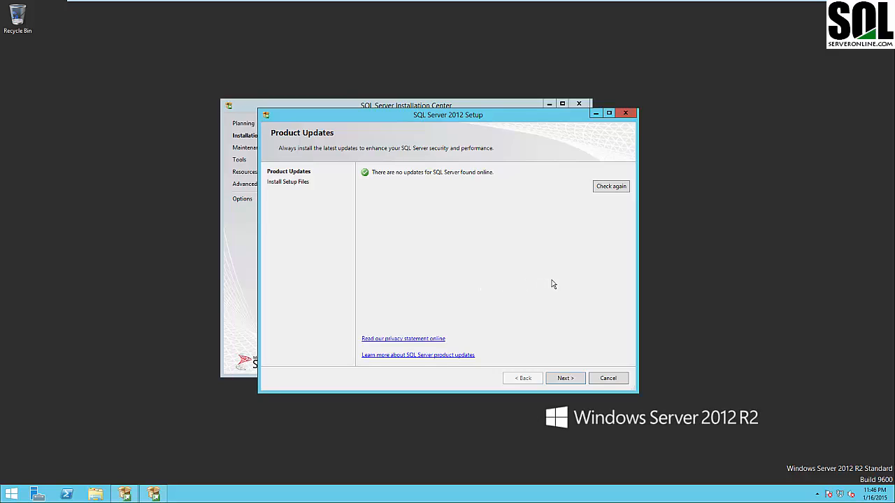
left_click(566, 378)
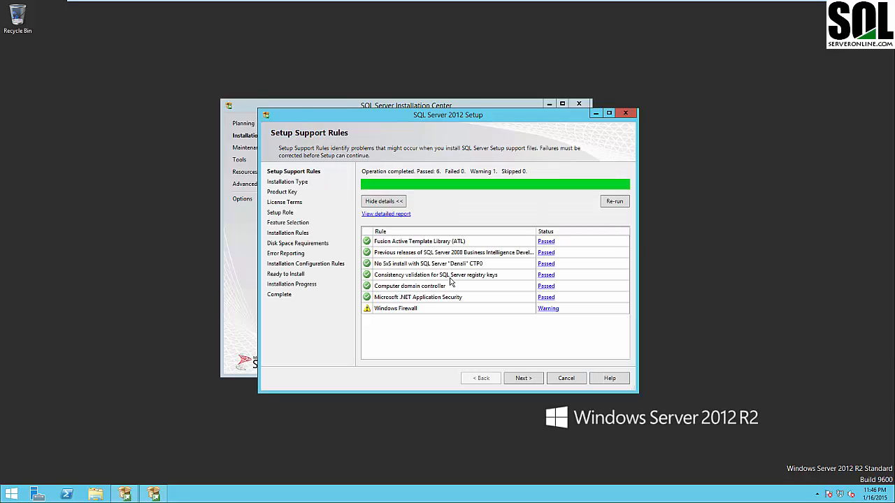
left_click(523, 379)
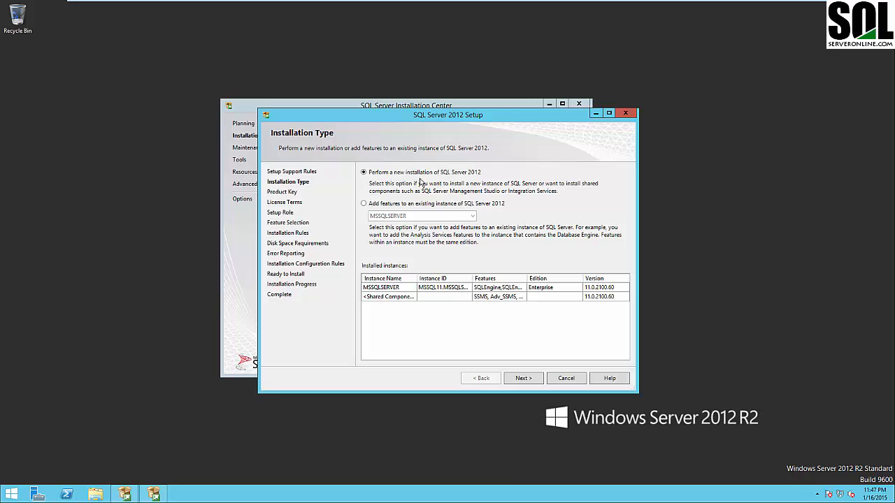
Choose to add features to the existing MSSQLSERVER instance and continue to feature selection.
left_click(408, 208)
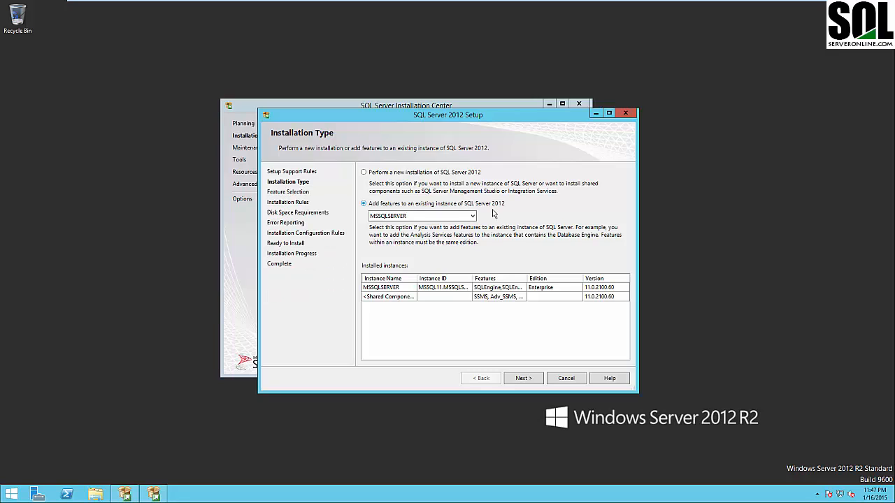
left_click(472, 217)
left_click(472, 218)
left_click(526, 380)
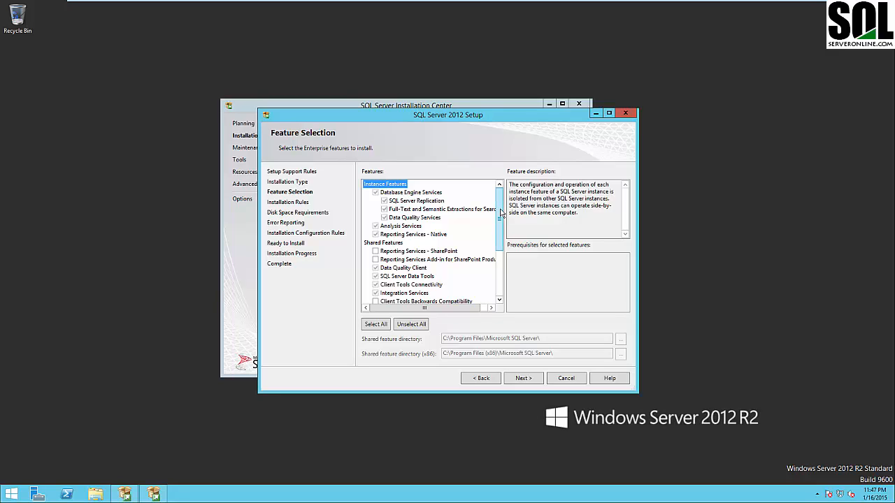
Examine which instance and shared features are already installed or can still be added, and quit SQL Server Setup.
mouse_move(499, 226)
left_mouse_down()
mouse_move(501, 273)
mouse_move(499, 223)
left_mouse_up()
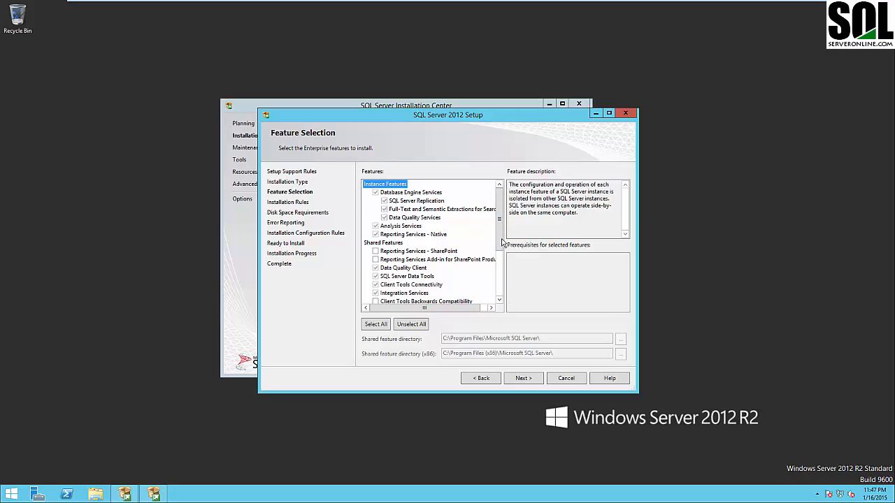
left_click_drag(500, 243, 514, 313)
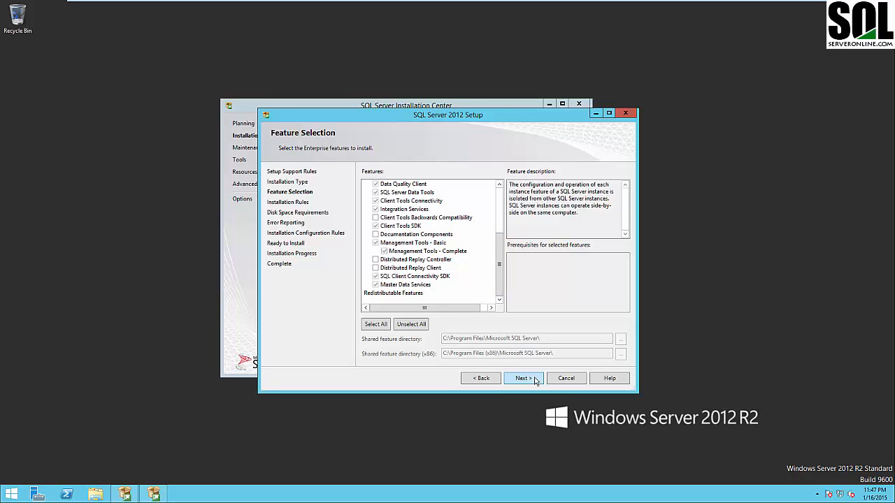
left_click_drag(503, 266, 508, 221)
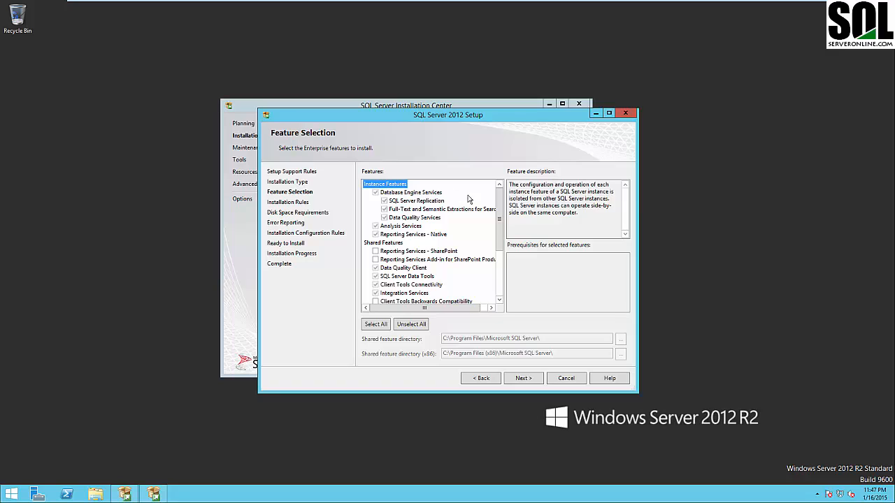
left_click_drag(497, 204, 481, 260)
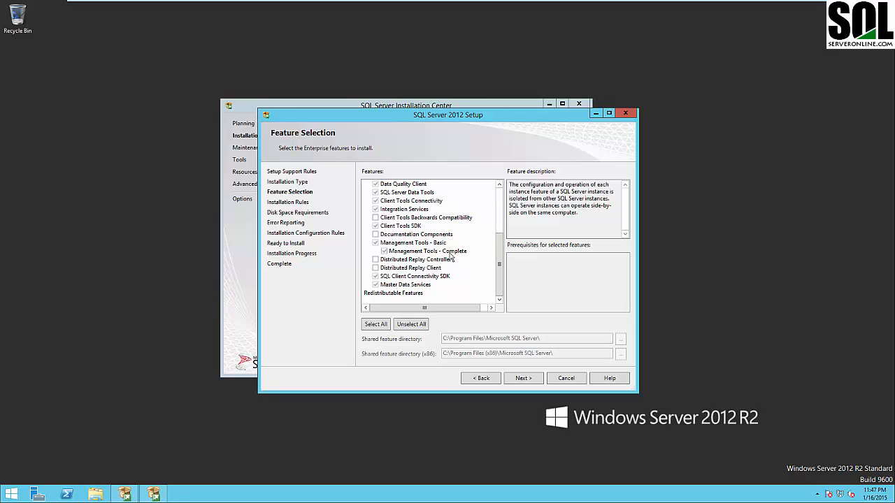
scroll(491, 258, "up", 4)
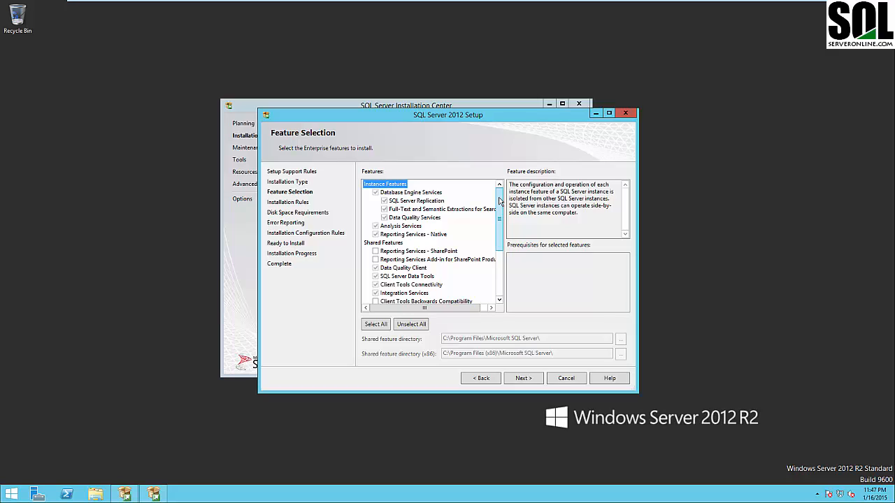
left_click_drag(499, 201, 499, 225)
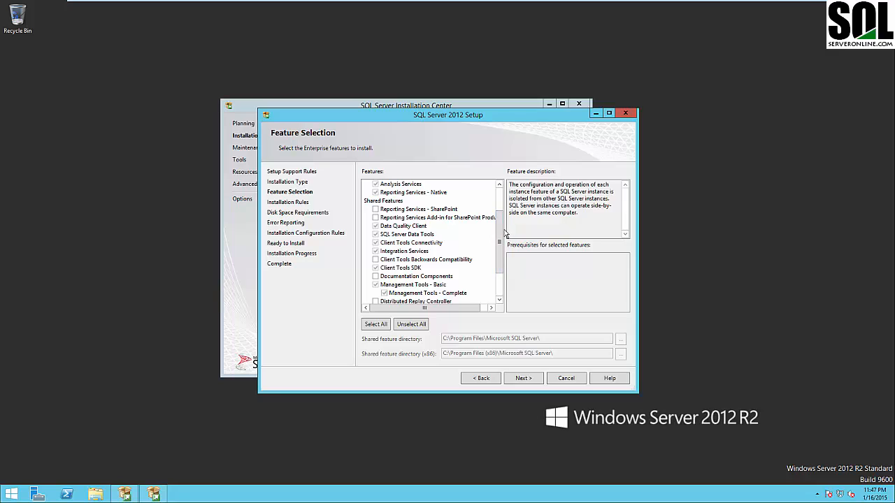
left_click_drag(502, 248, 507, 221)
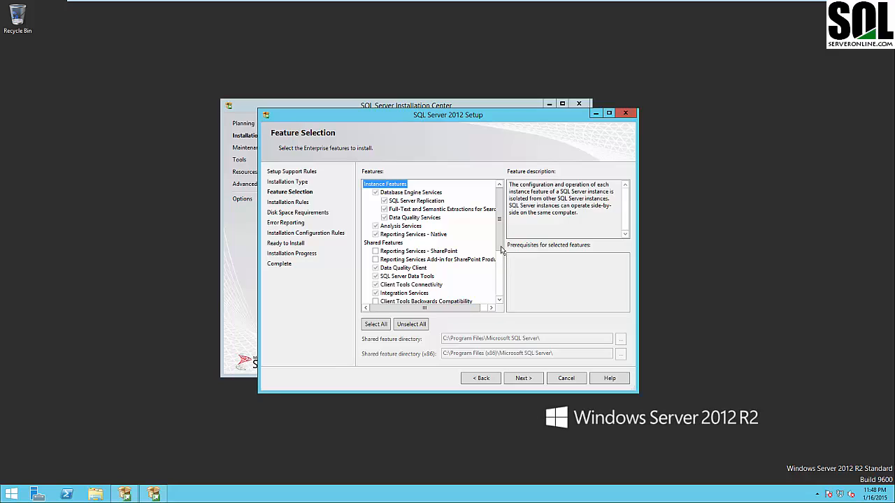
scroll(499, 263, "down", 4)
scroll(499, 274, "up", 4)
left_click(563, 381)
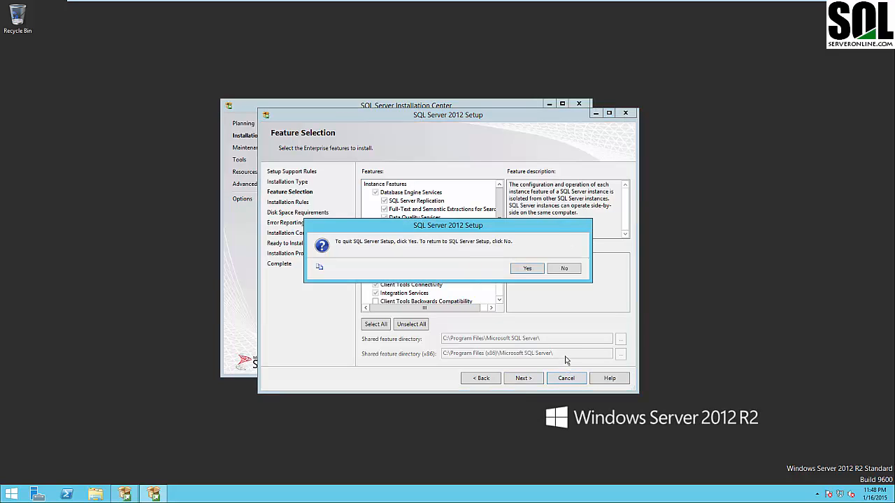
left_click(537, 272)
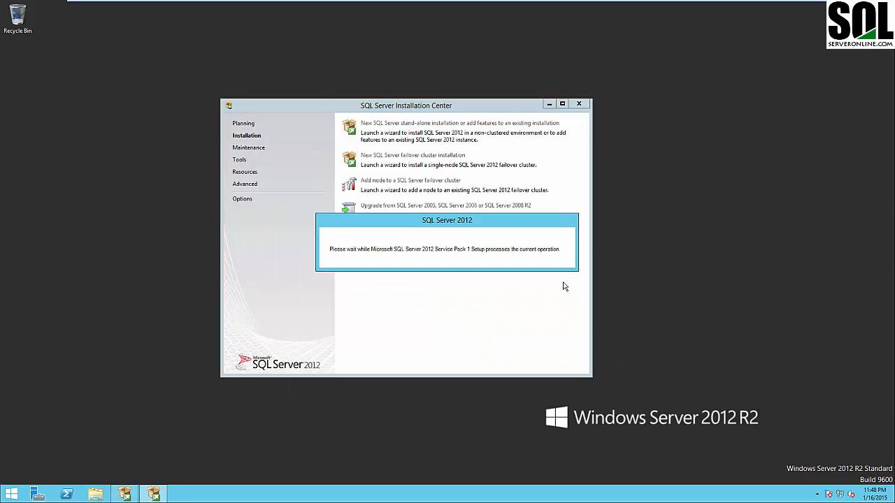